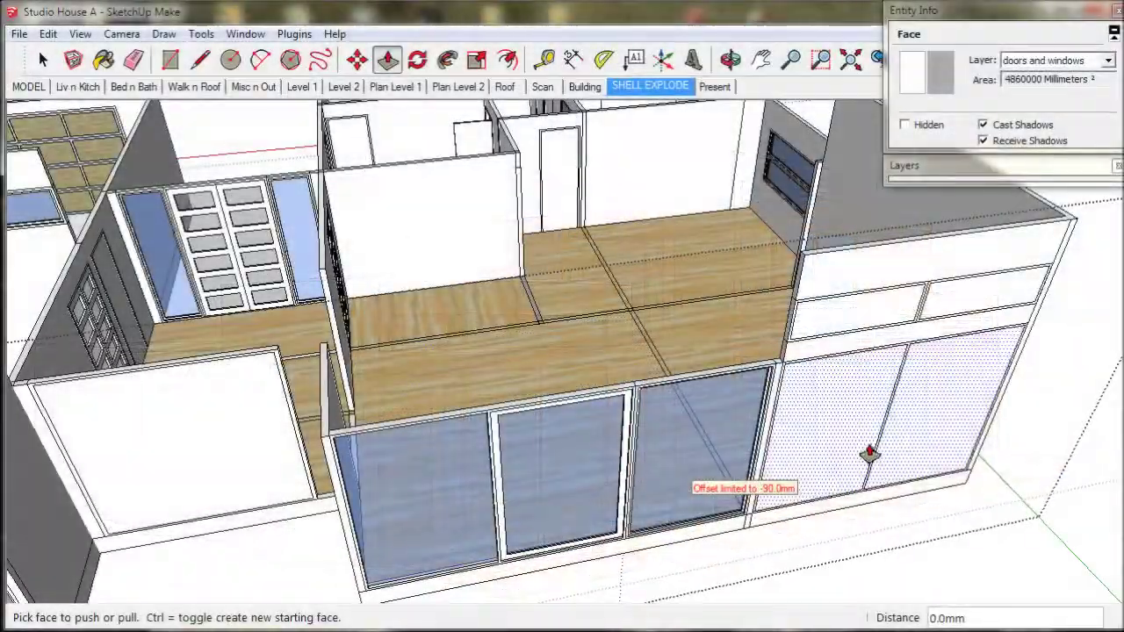
Push the panel above the glass doors through, then erase four stray floor edges and a post edge
click(858, 457)
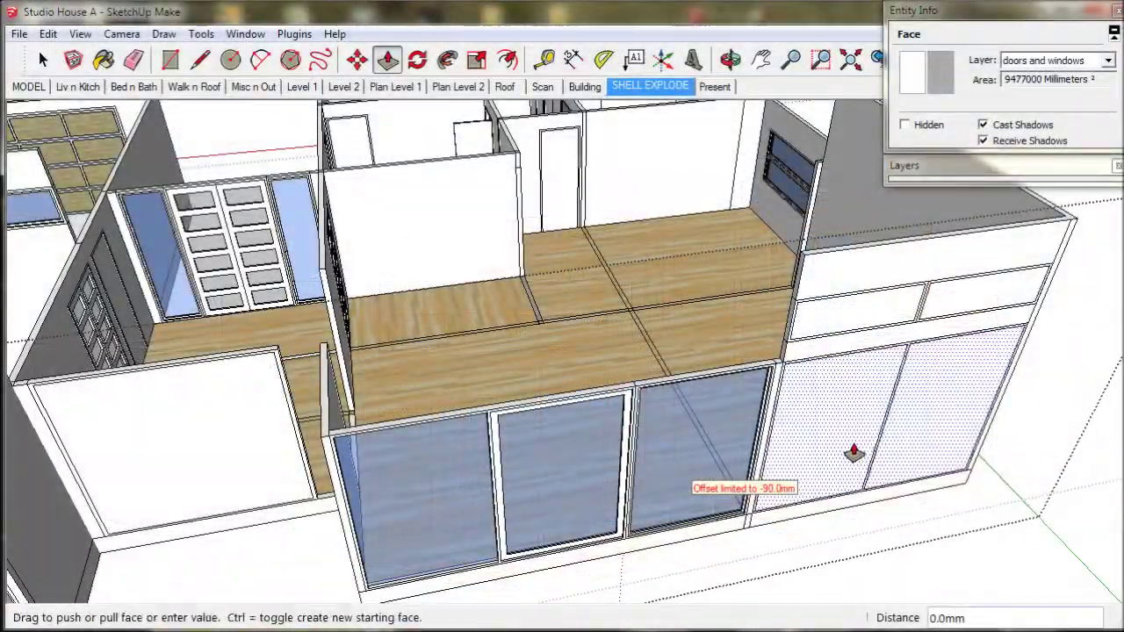
double_click(869, 314)
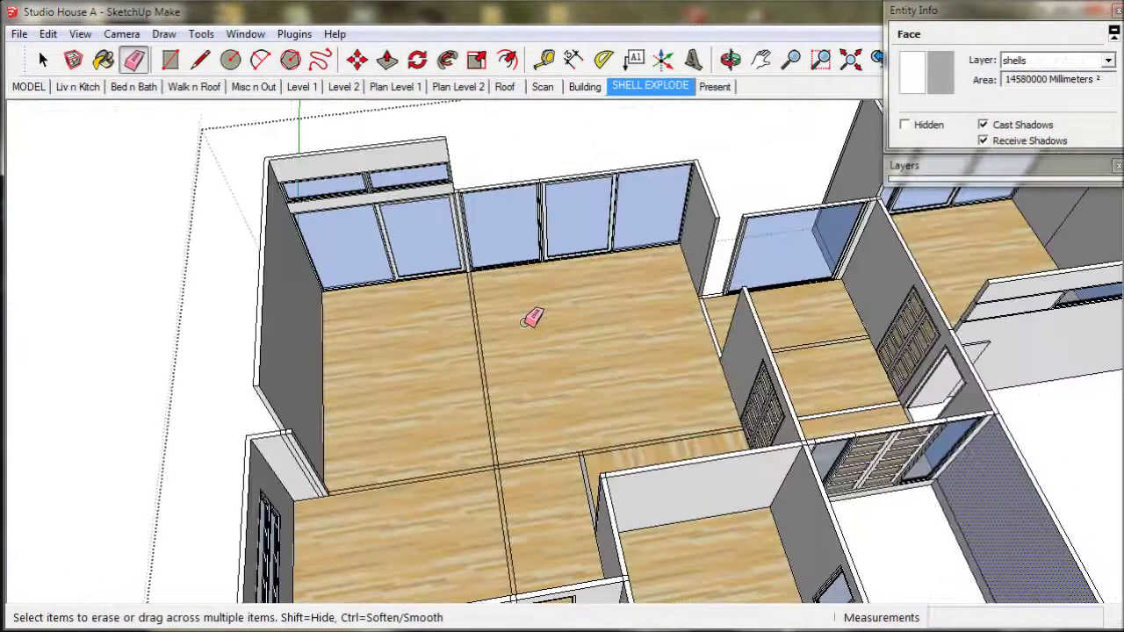
click(479, 337)
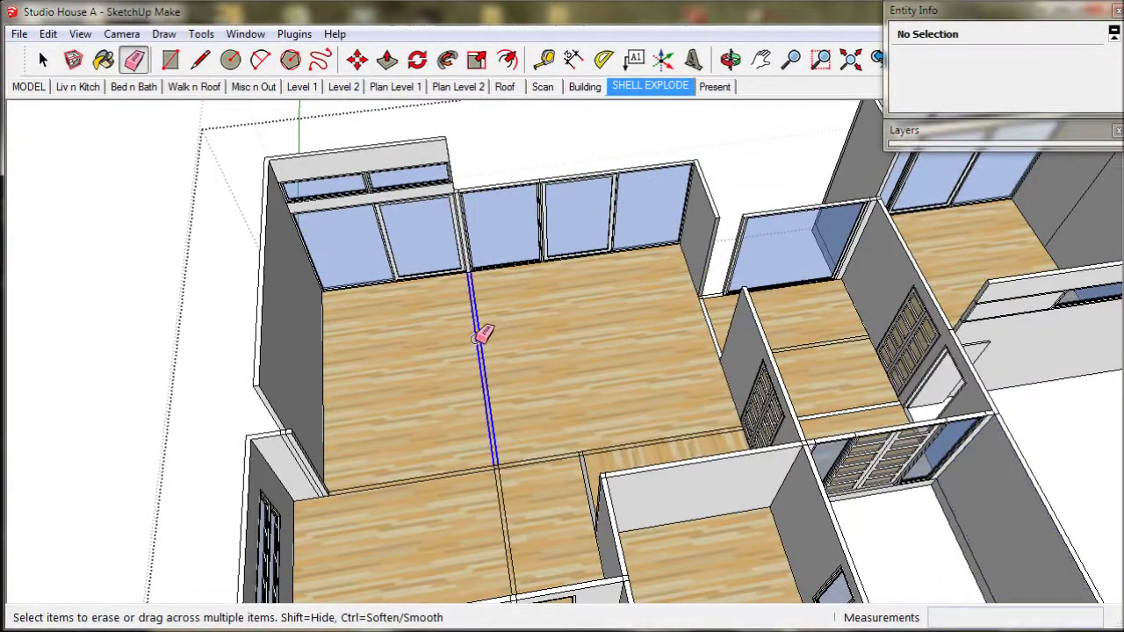
click(451, 472)
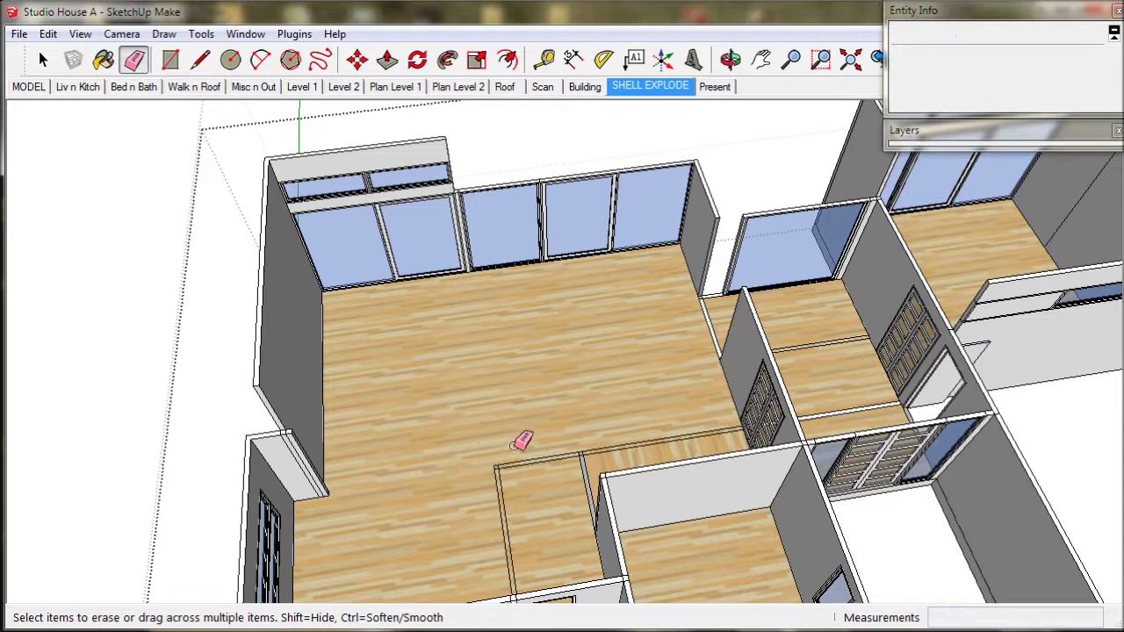
click(535, 464)
click(612, 451)
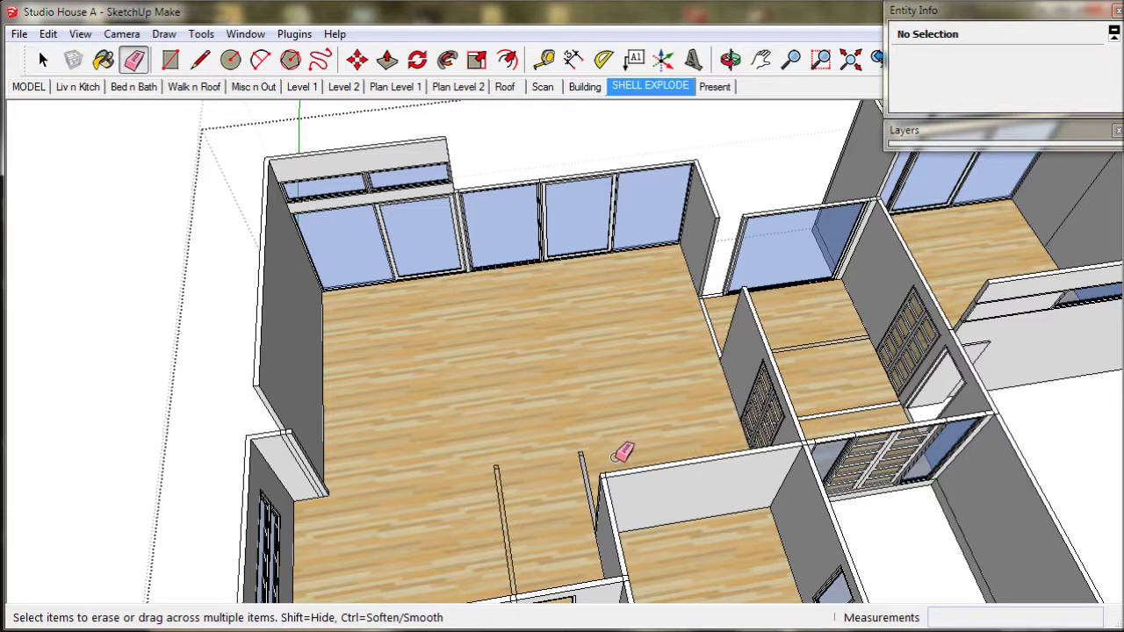
scroll(612, 450, up, 4)
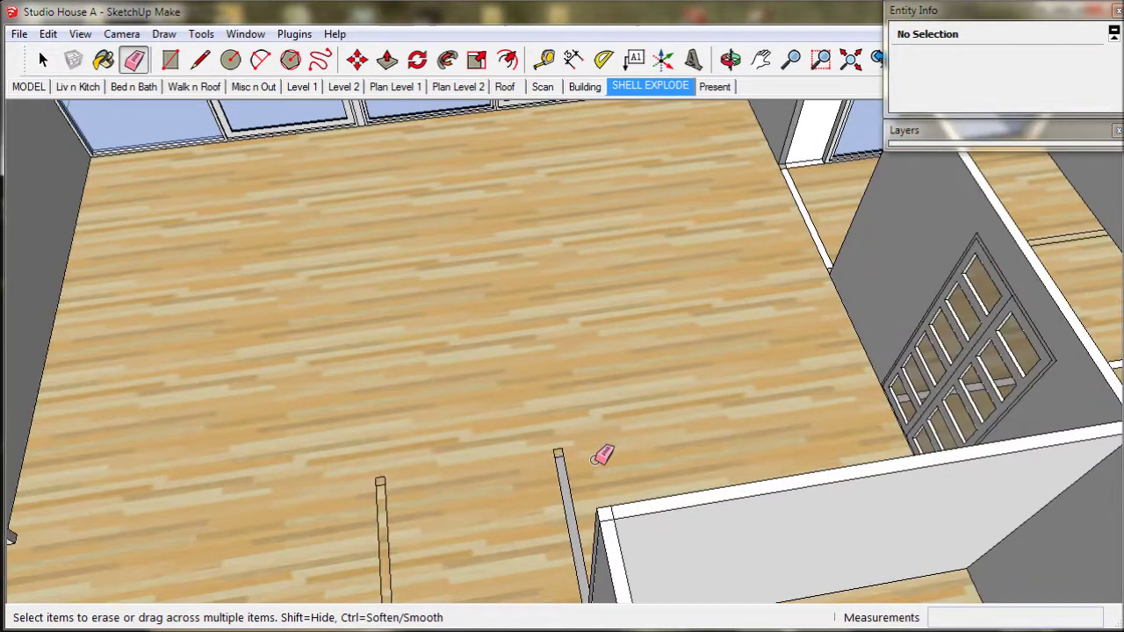
click(553, 464)
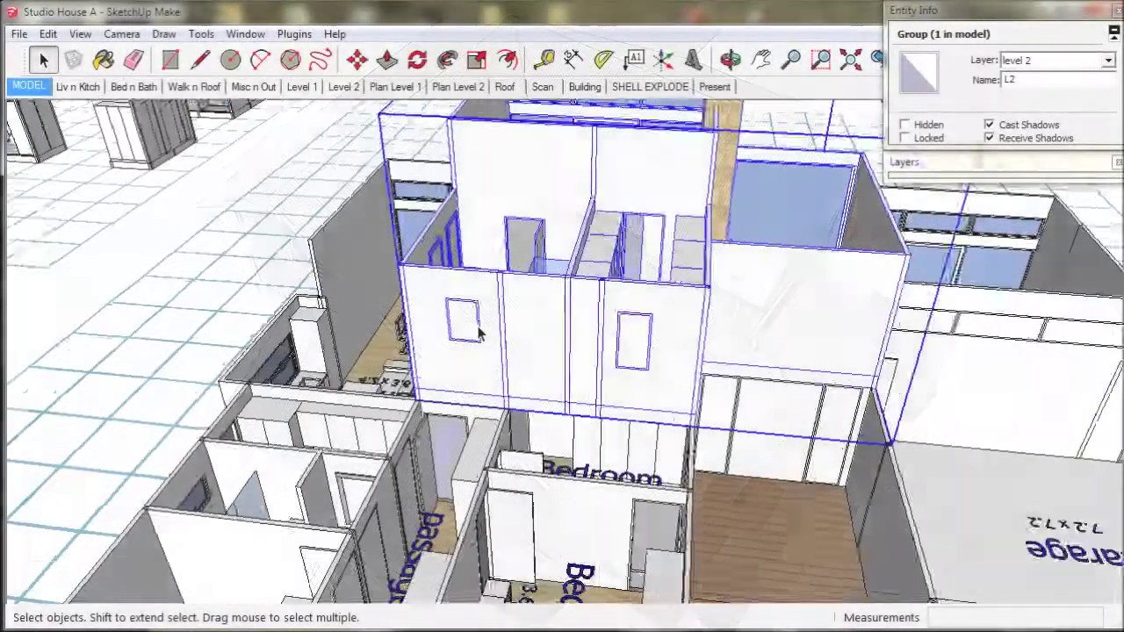
scroll(479, 332, up, 3)
double_click(479, 332)
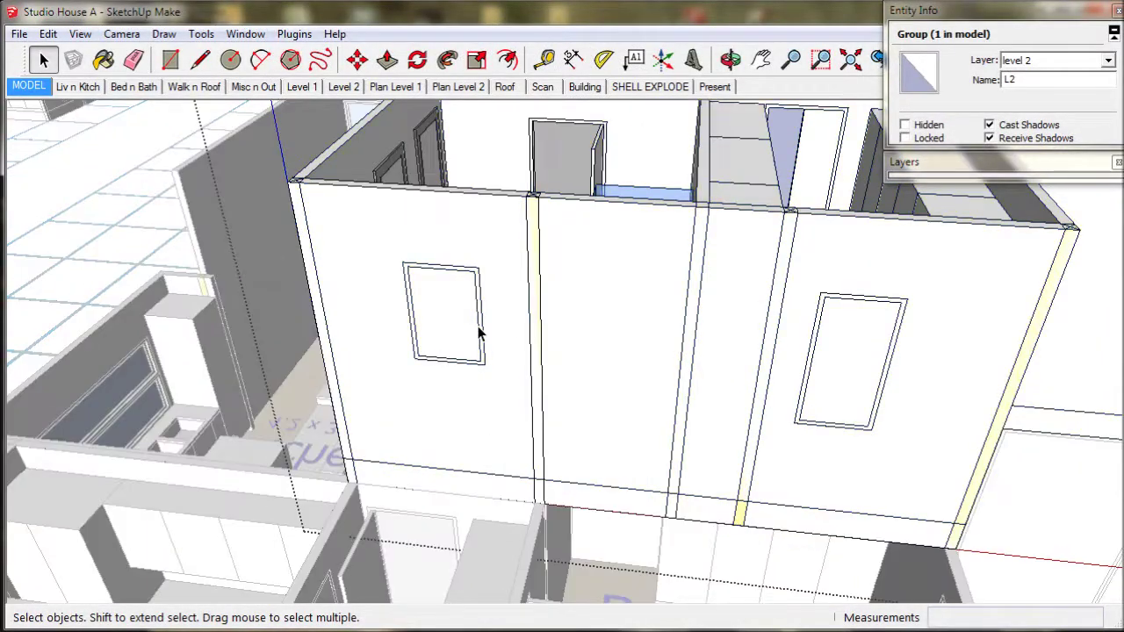
click(479, 332)
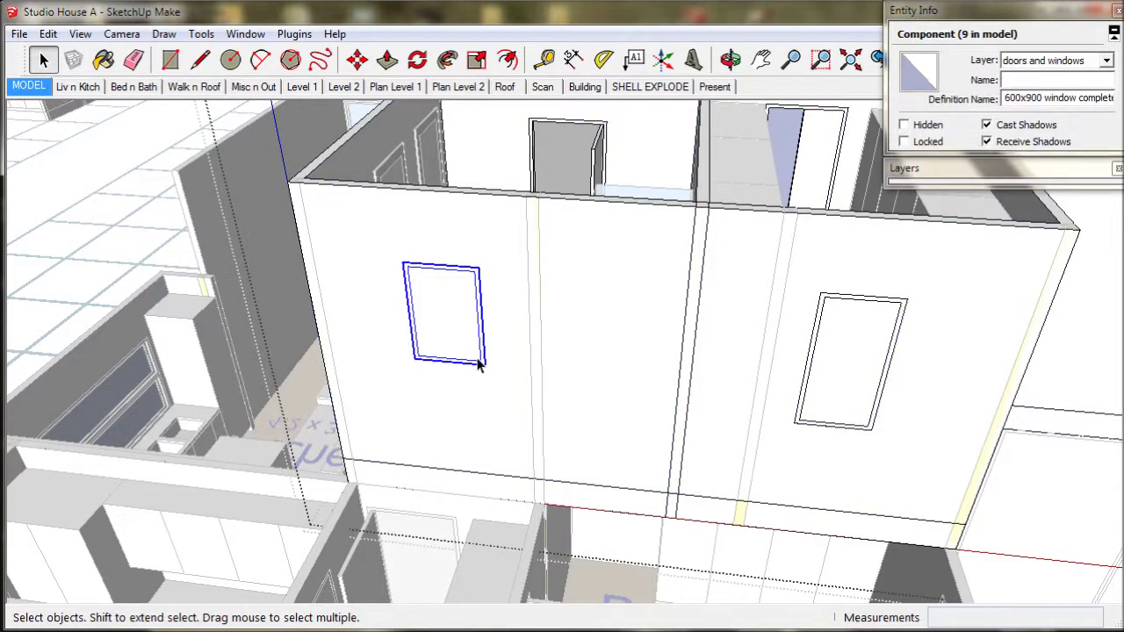
click(357, 59)
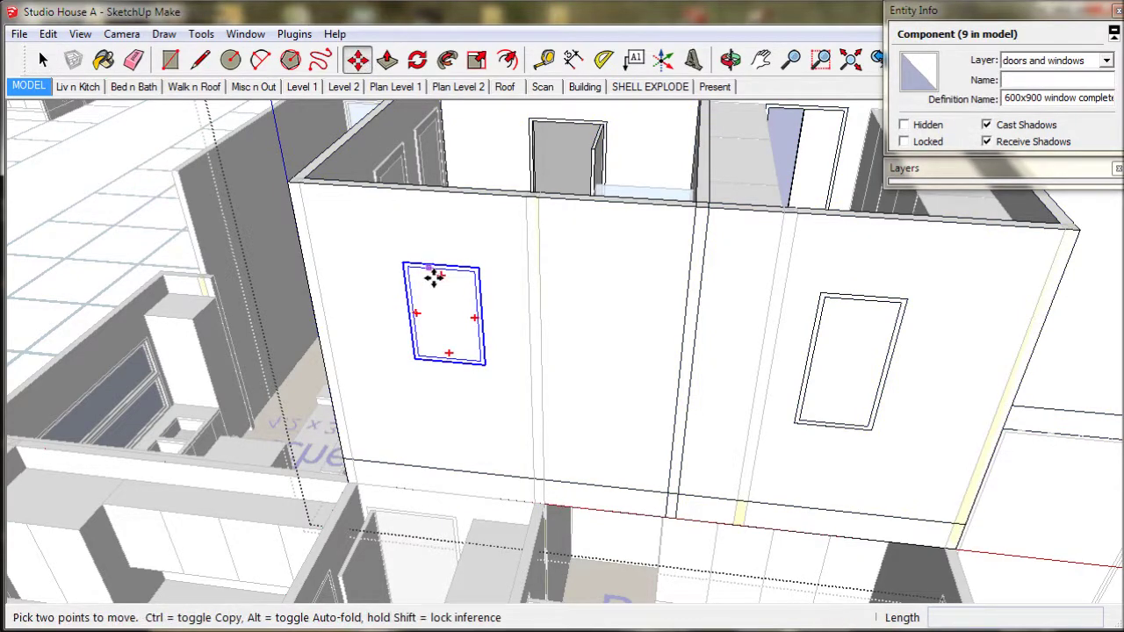
key(q)
click(445, 314)
click(444, 264)
key(Escape)
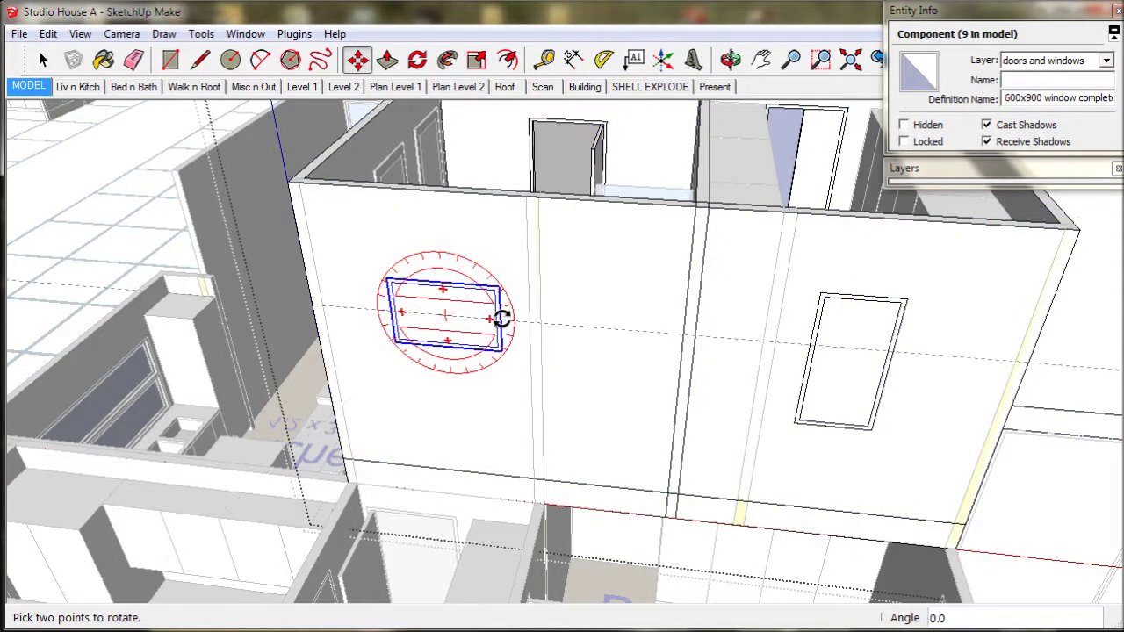
key(m)
click(463, 286)
scroll(781, 299, up, 3)
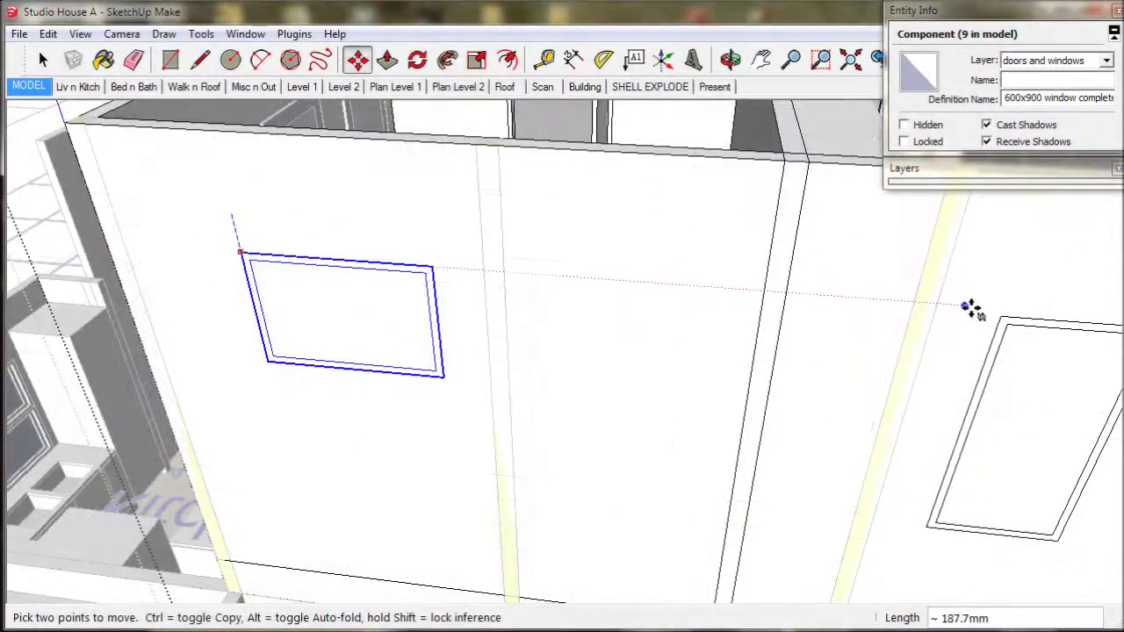
key(Escape)
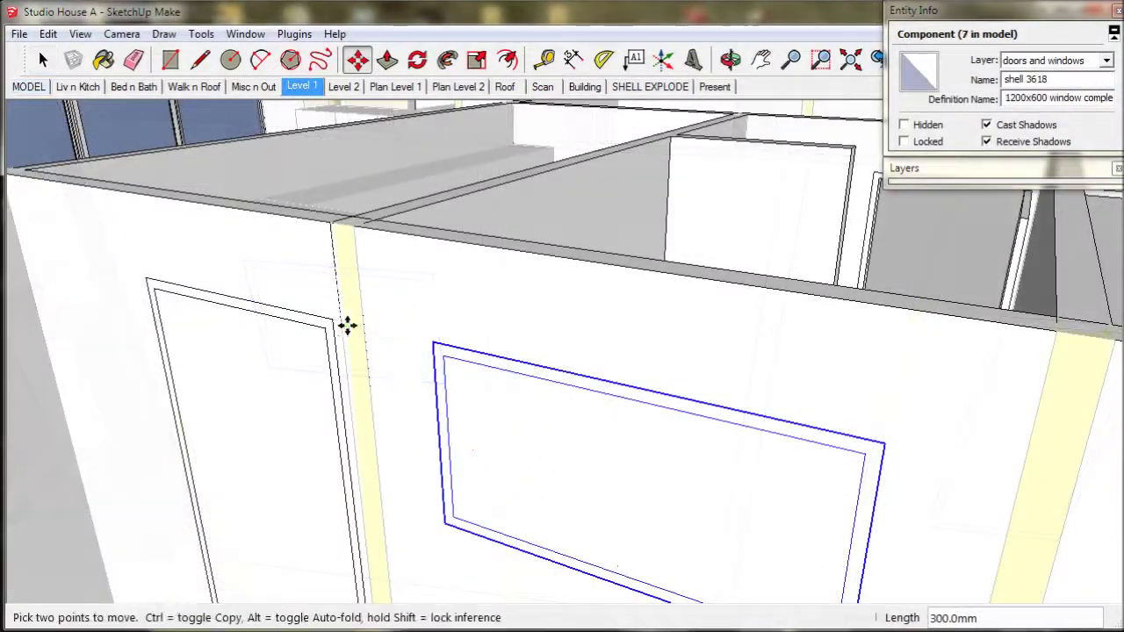
middle_drag(607, 369, 589, 434)
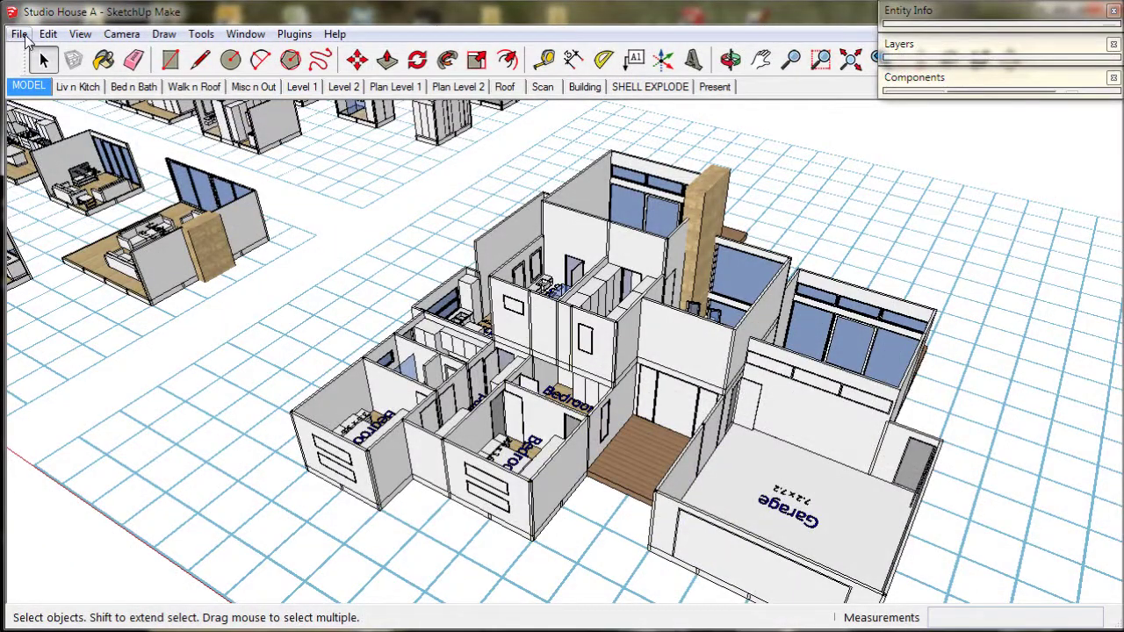
click(19, 34)
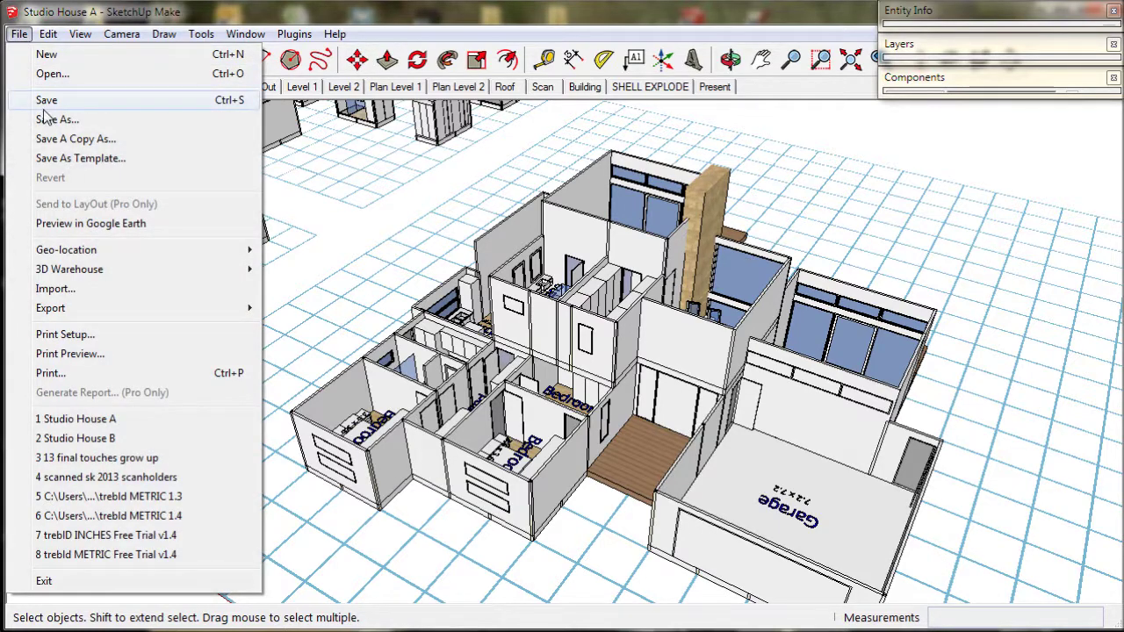
click(58, 140)
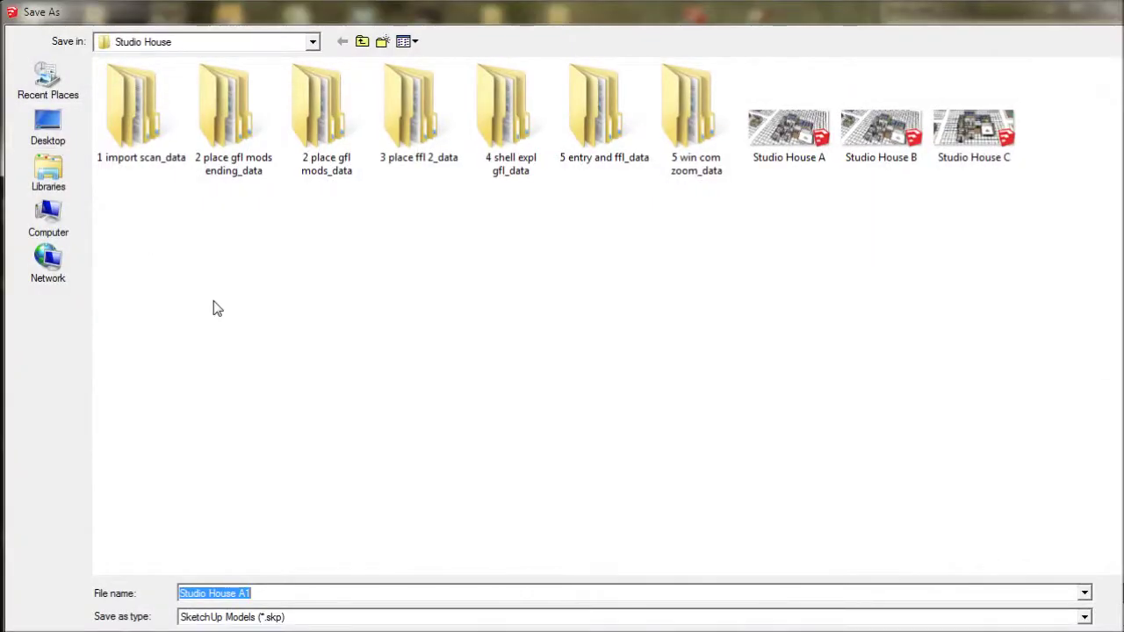
key(Escape)
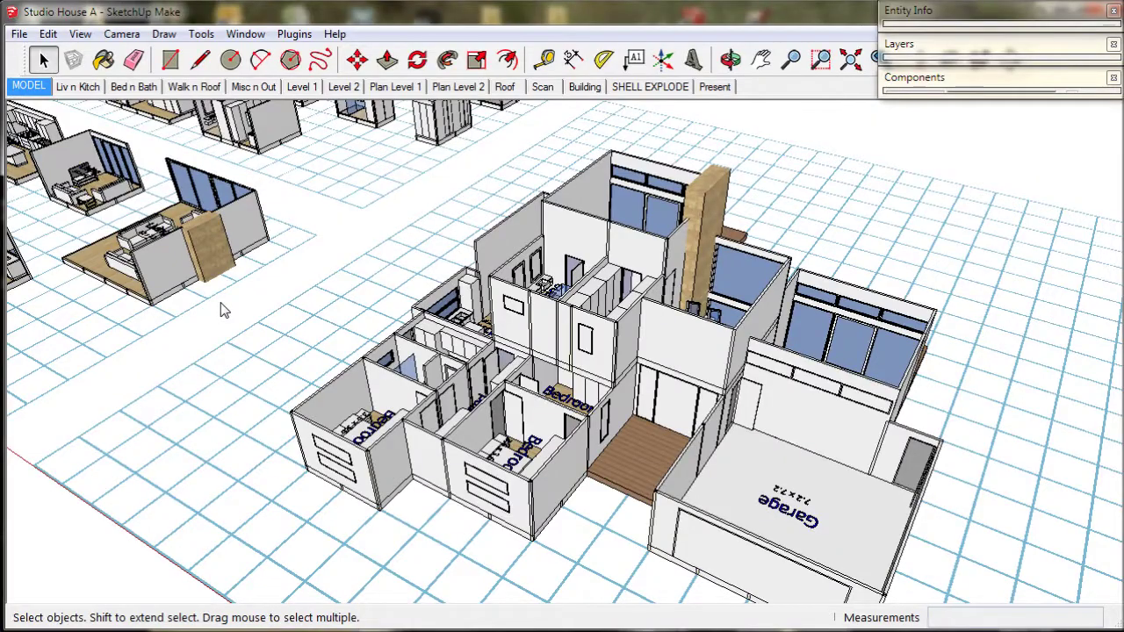
Switch to the SHELL EXPLODE scene and open the shell L1 group for editing
click(301, 86)
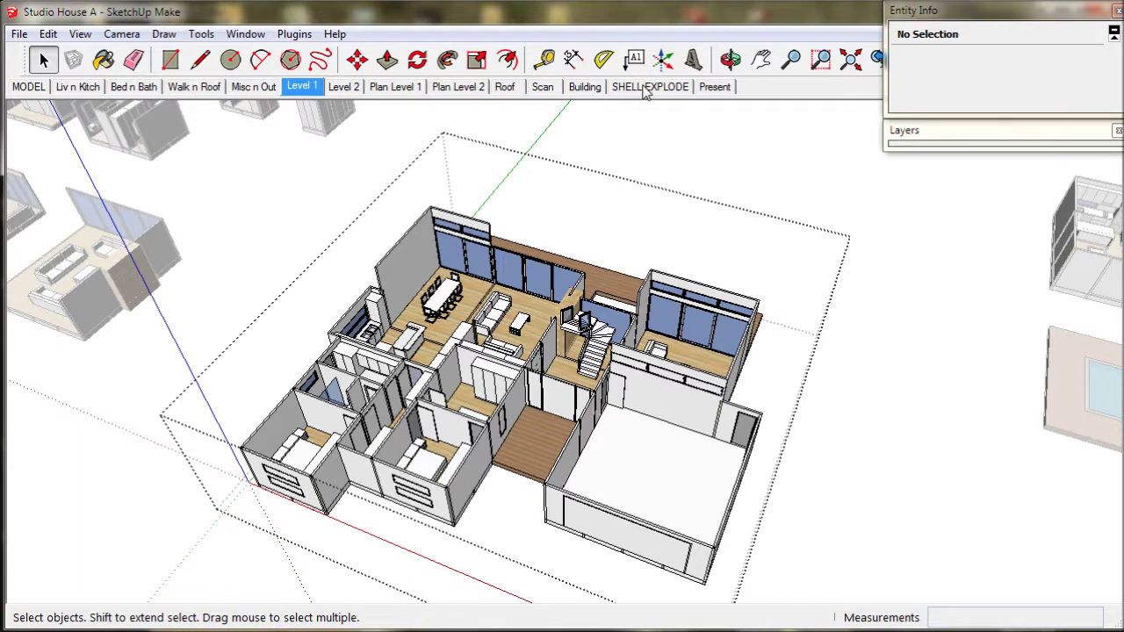
click(650, 86)
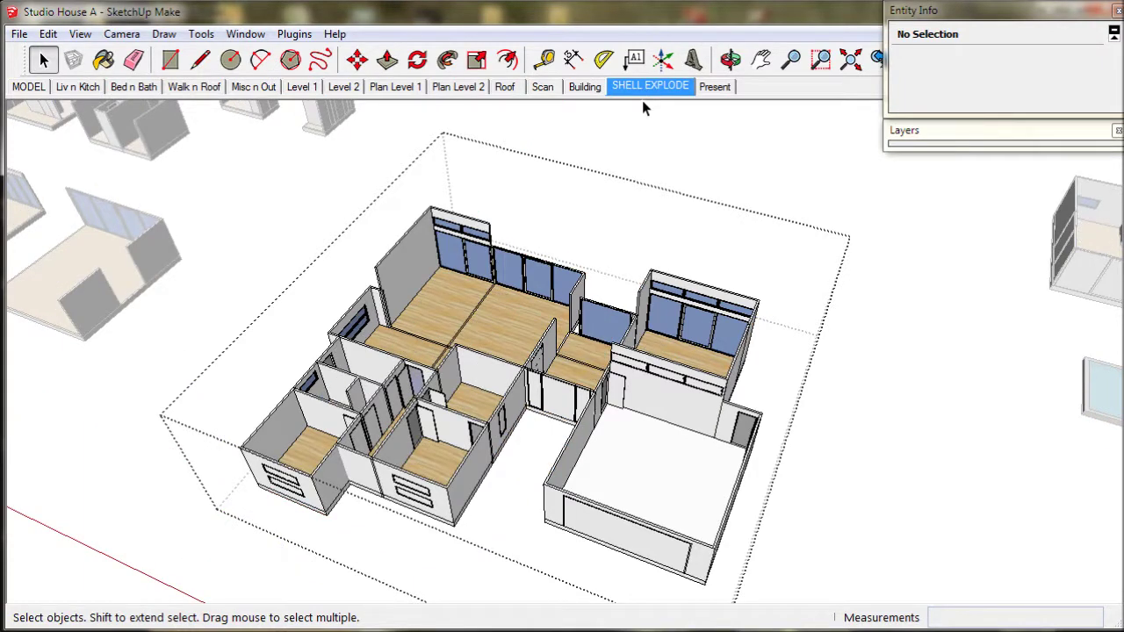
middle_drag(571, 307, 581, 263)
click(604, 463)
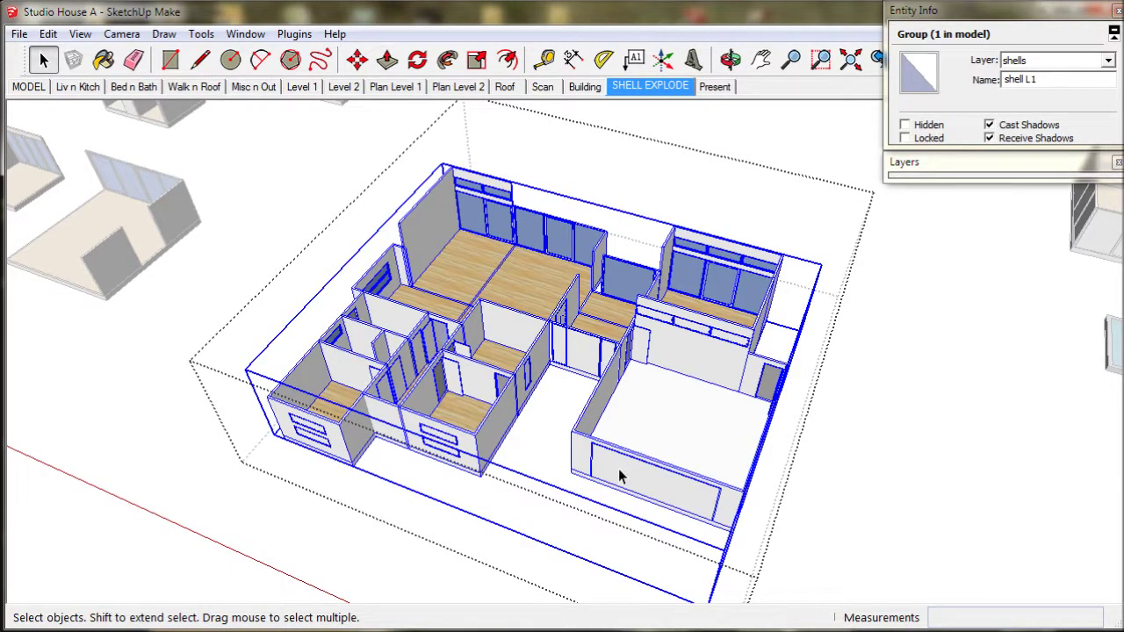
double_click(619, 472)
Window-select all geometry inside shell L1 and explode it into 211 loose entities
drag(801, 574, 277, 177)
drag(224, 150, 223, 146)
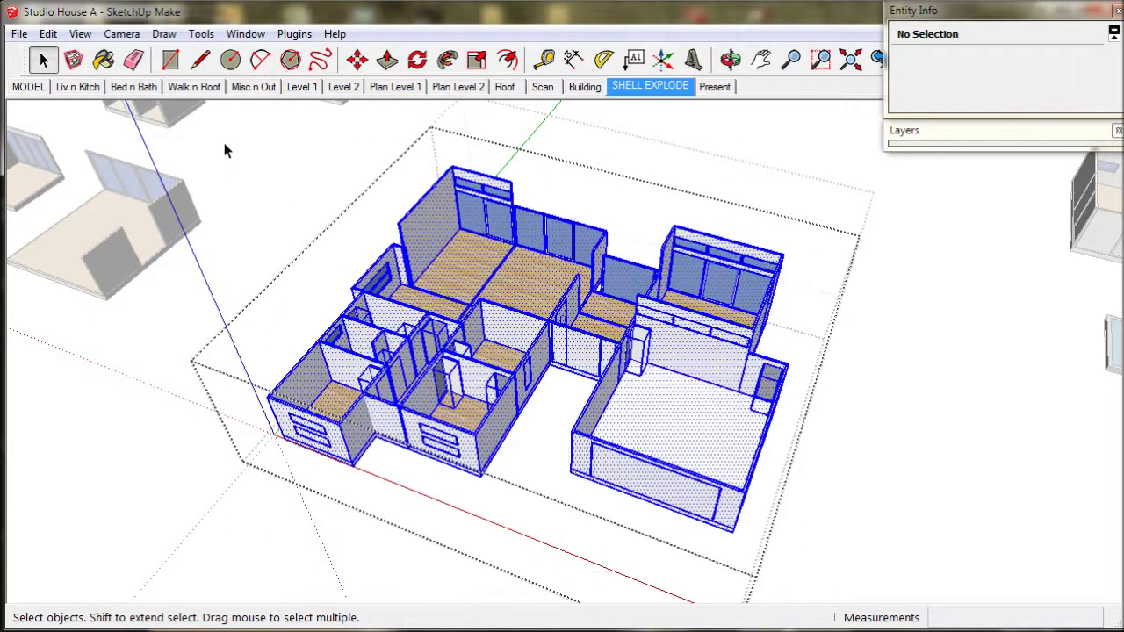
right_click(441, 444)
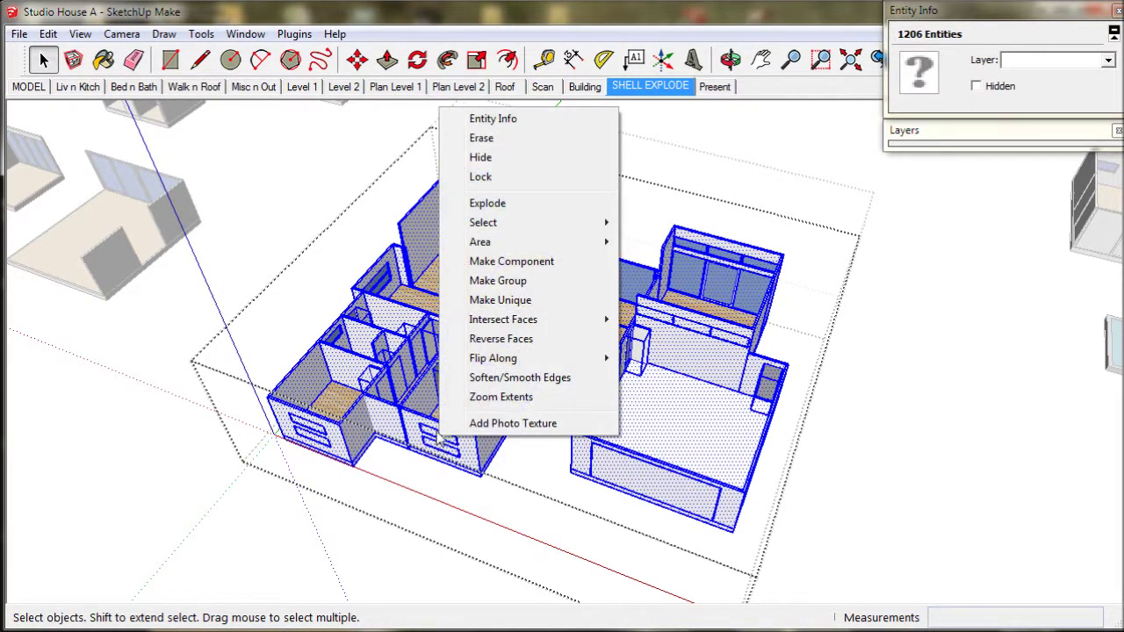
click(488, 204)
scroll(444, 450, up, 5)
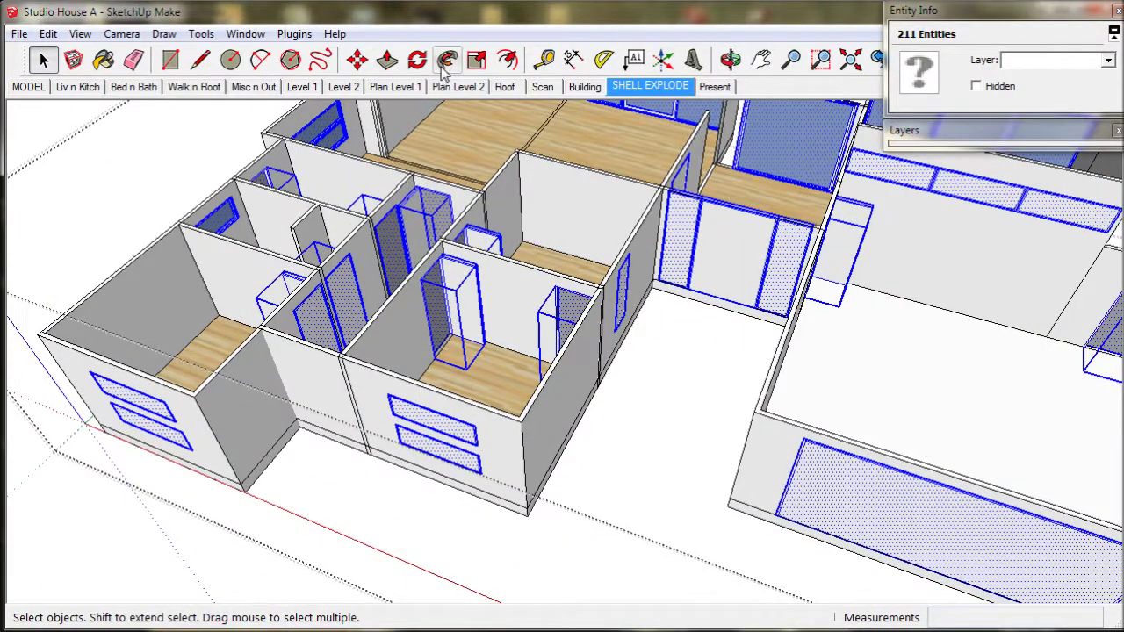
Push the window and lower panel faces back 90 mm to reveal the glass doors
click(387, 59)
scroll(457, 422, up, 5)
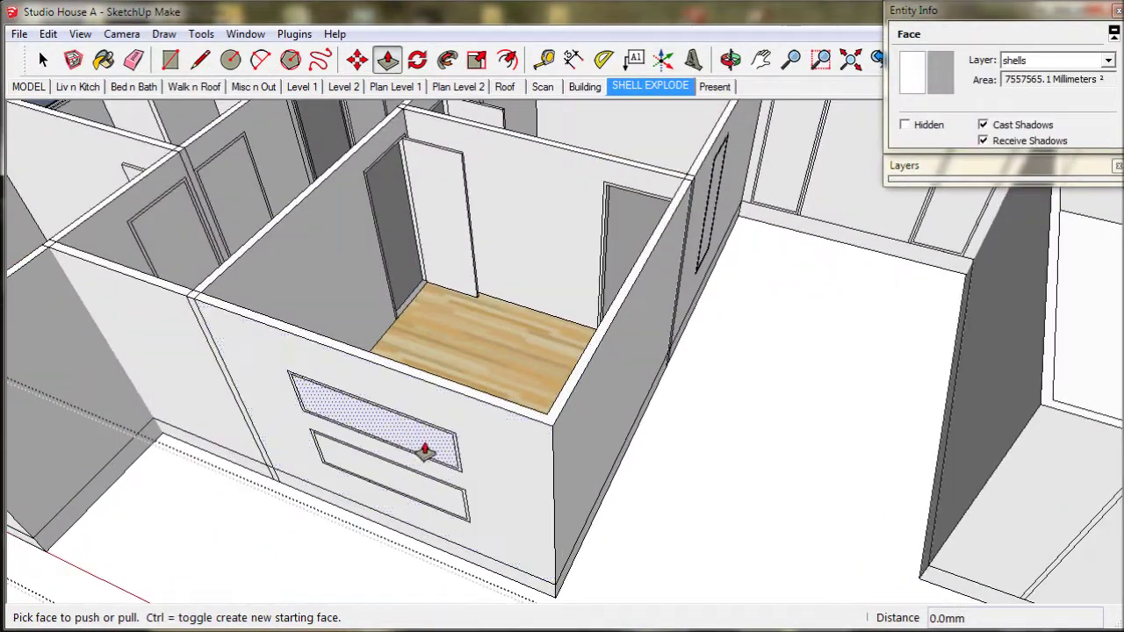
click(425, 443)
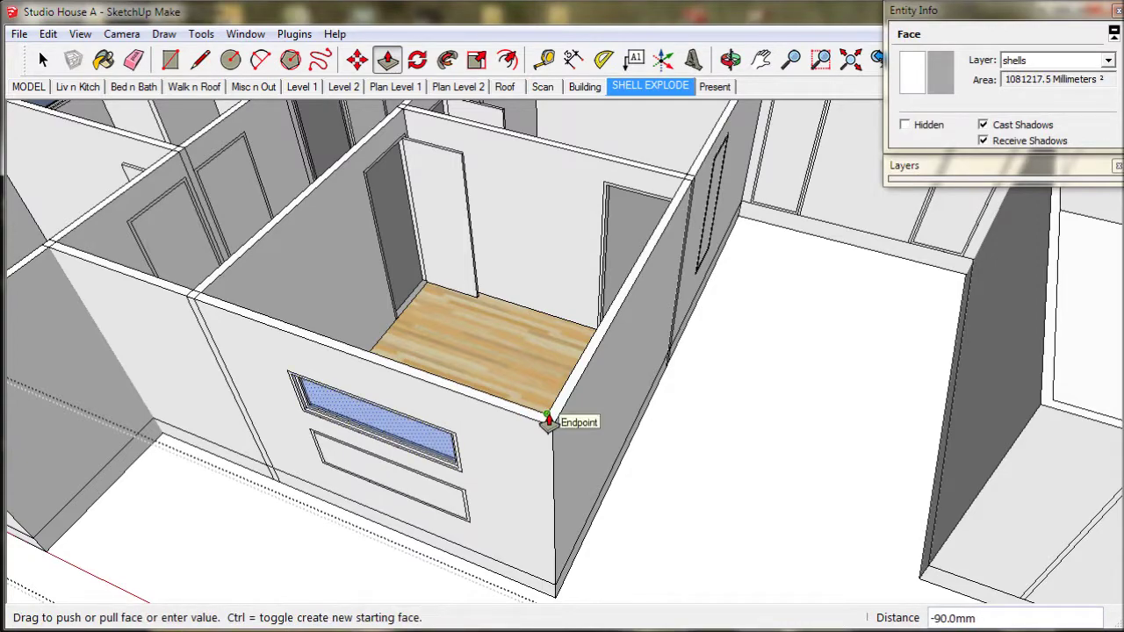
click(548, 423)
click(431, 501)
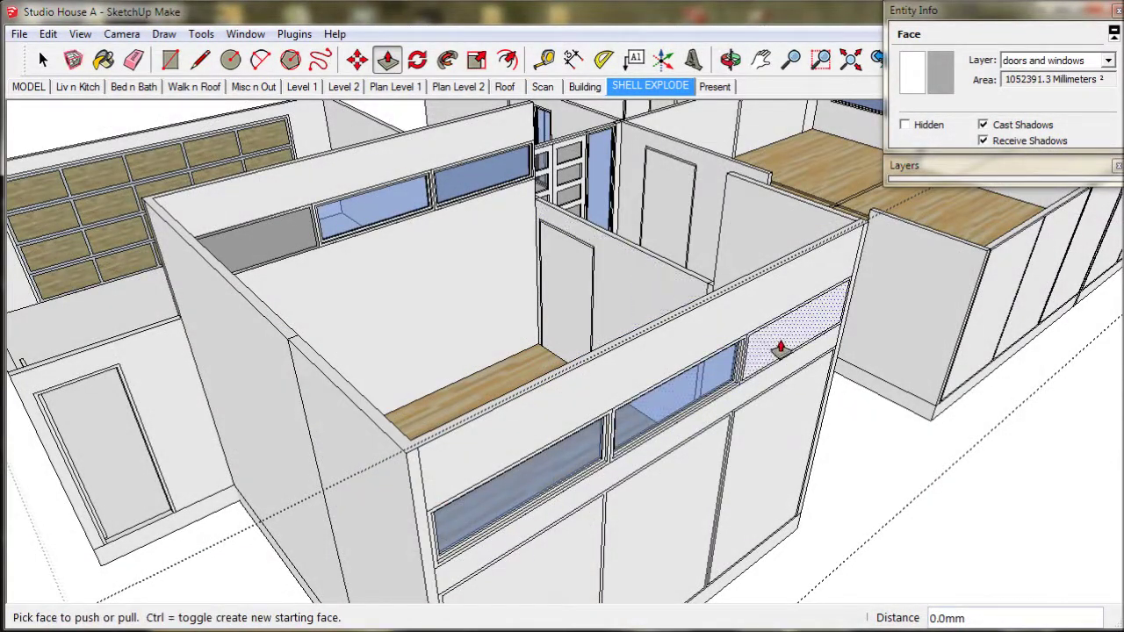
double_click(781, 349)
double_click(760, 454)
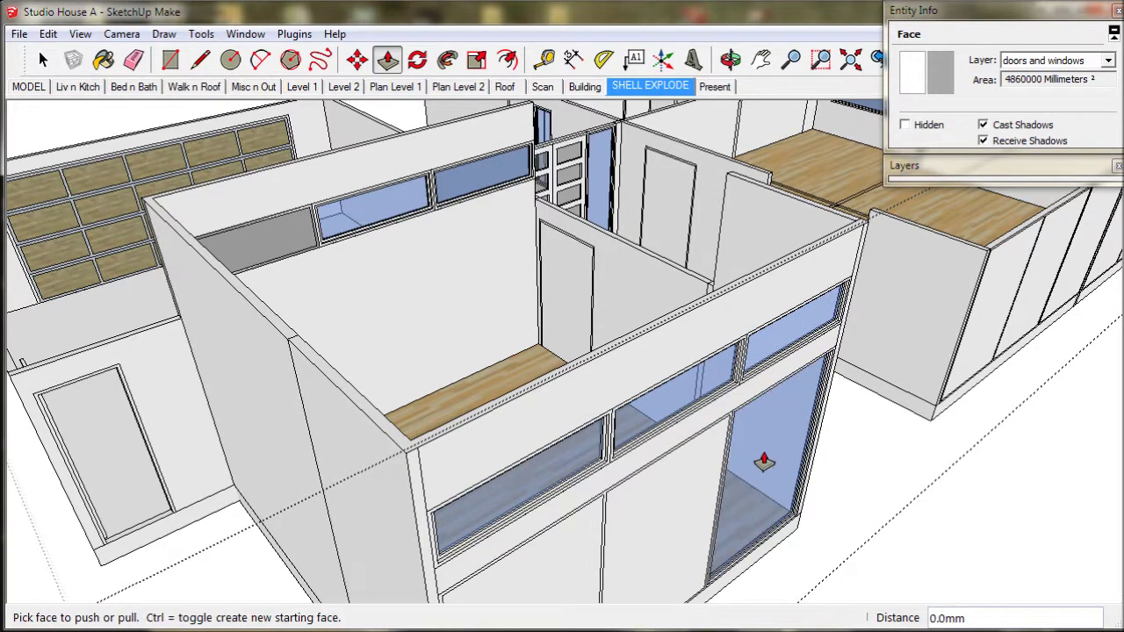
click(764, 462)
click(681, 517)
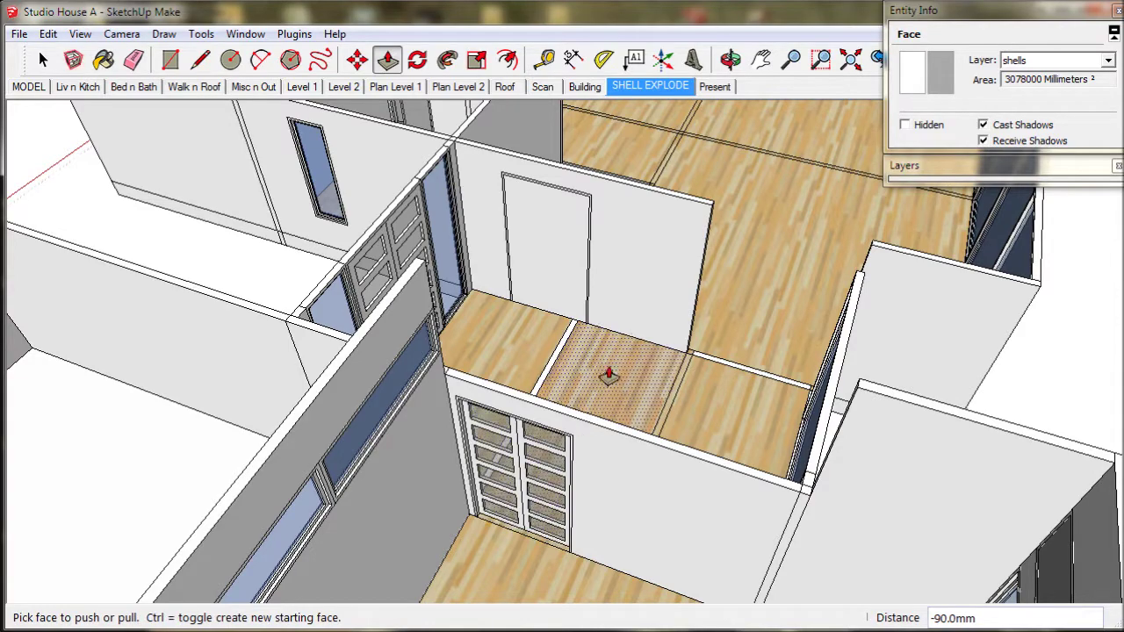
Push the next door face and the cabinet face back through the wall
middle_drag(608, 376, 602, 407)
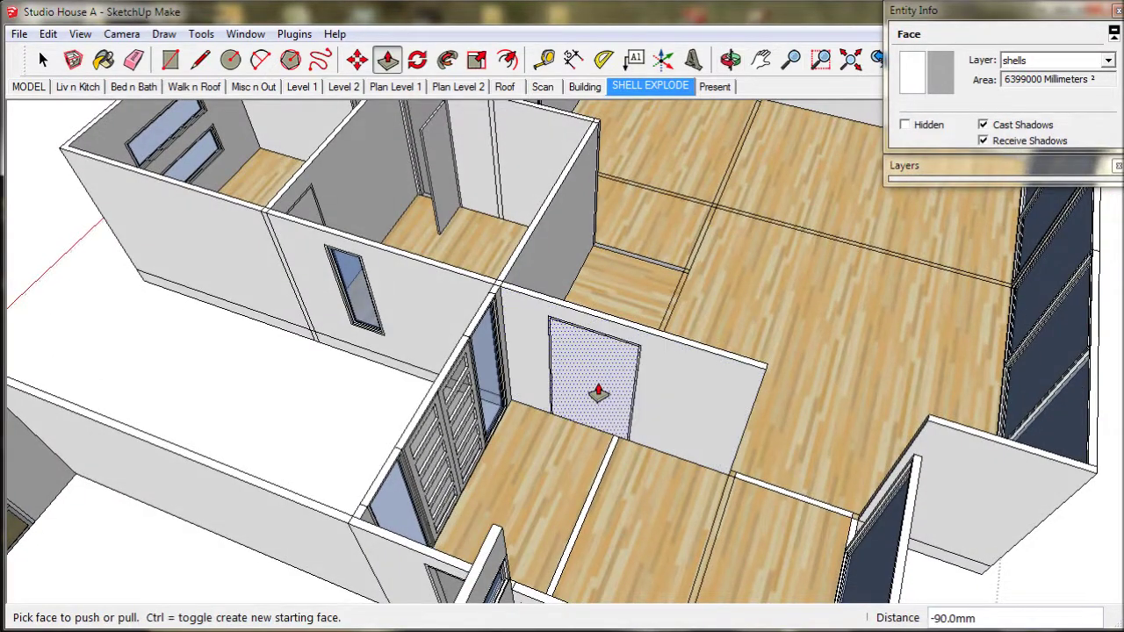
click(599, 393)
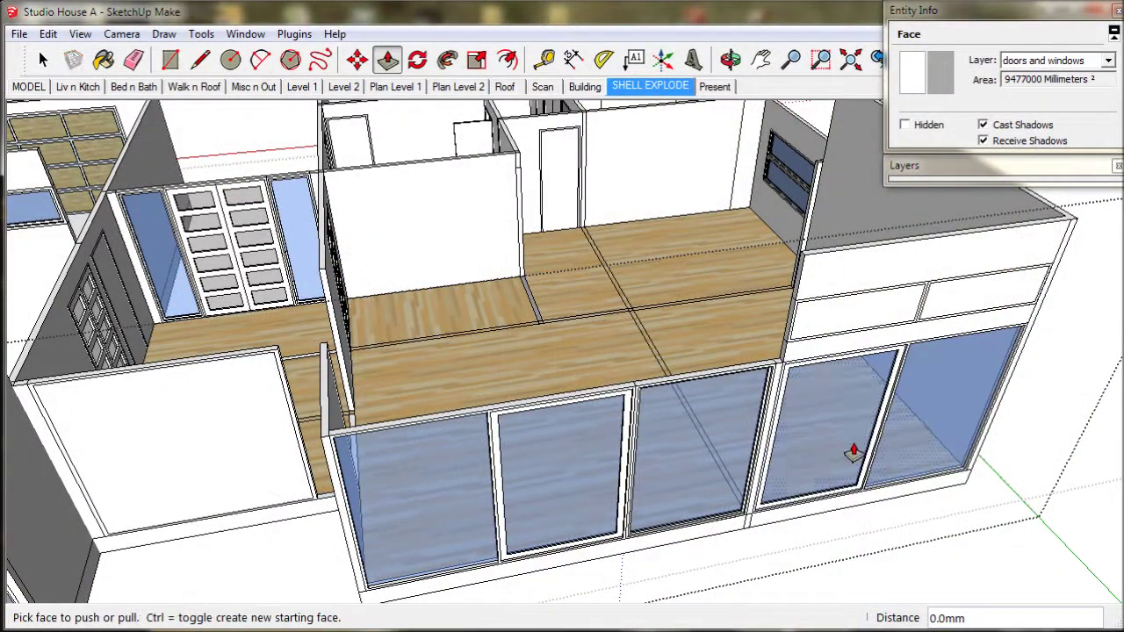
click(870, 318)
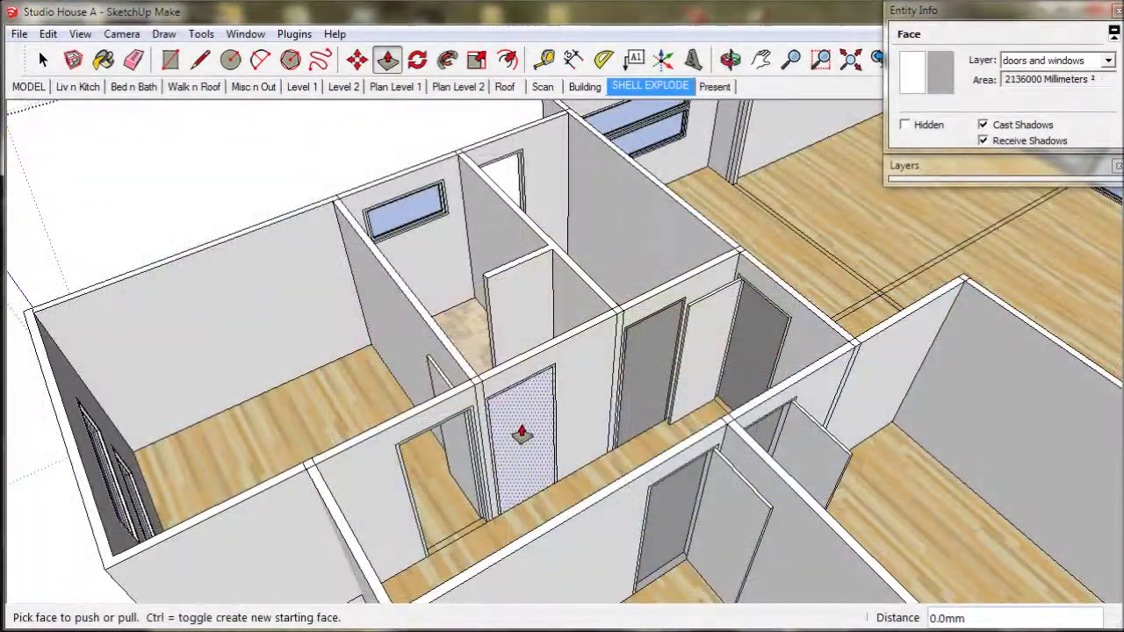
Push the bedroom and bathroom door faces through their walls to open the doorways
click(514, 427)
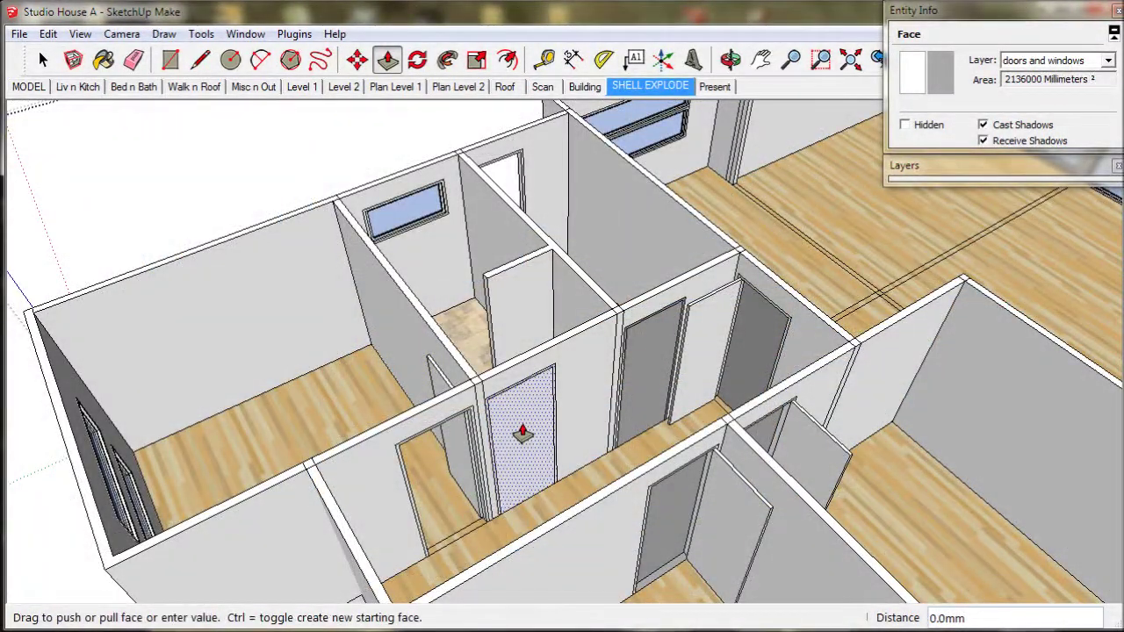
click(517, 427)
middle_drag(632, 433, 467, 471)
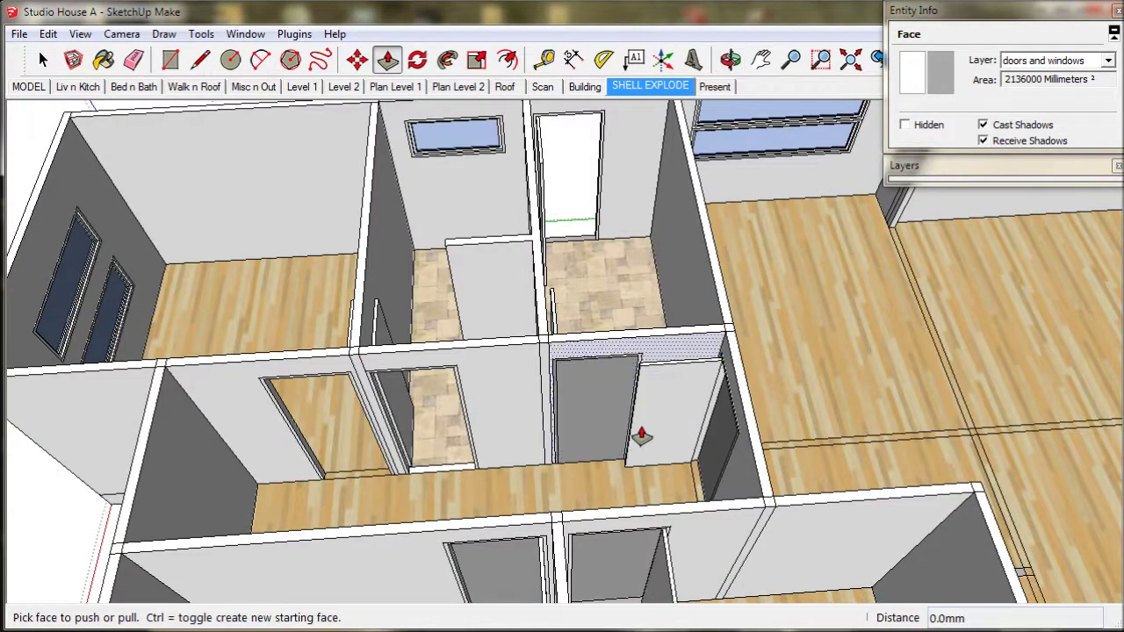
scroll(648, 430, up, 3)
click(572, 369)
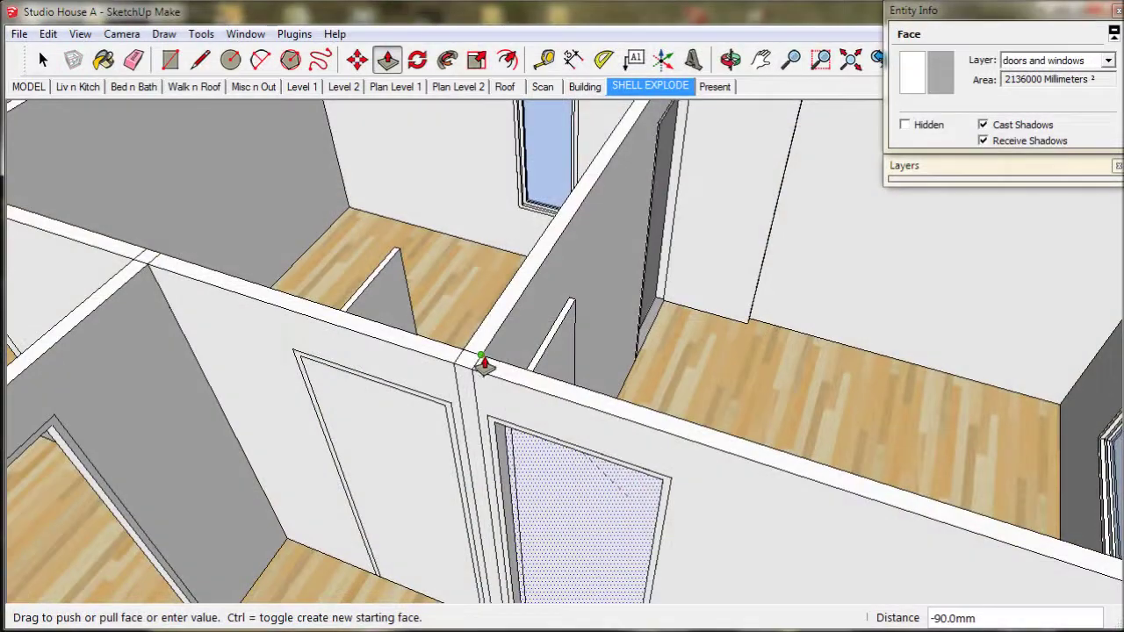
click(484, 363)
double_click(421, 425)
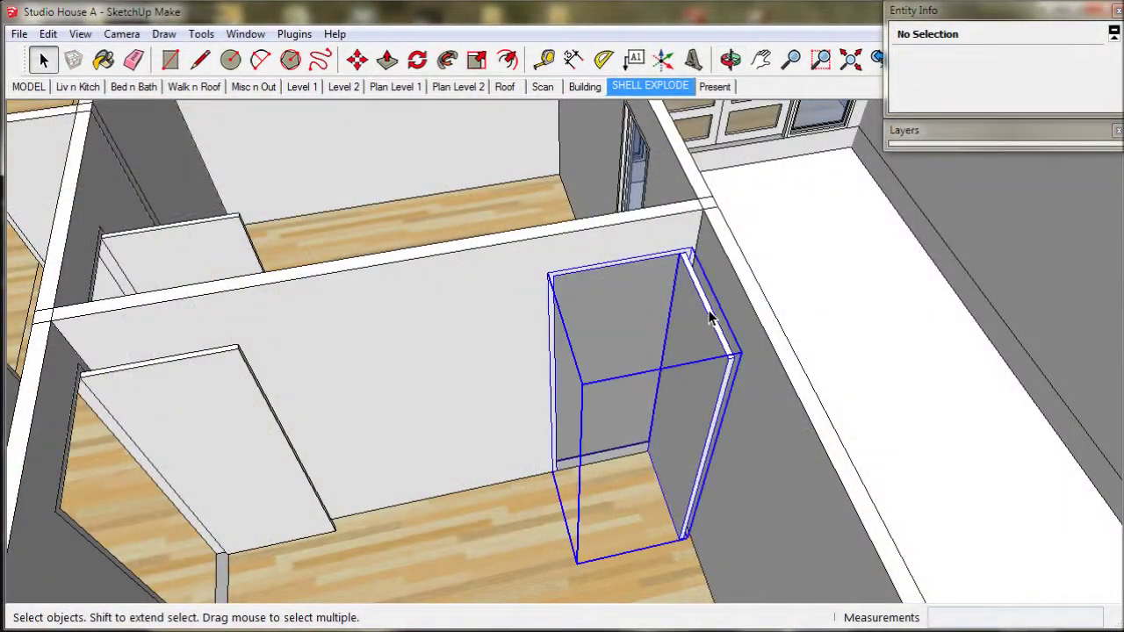
Delete the leftover door box
key(Delete)
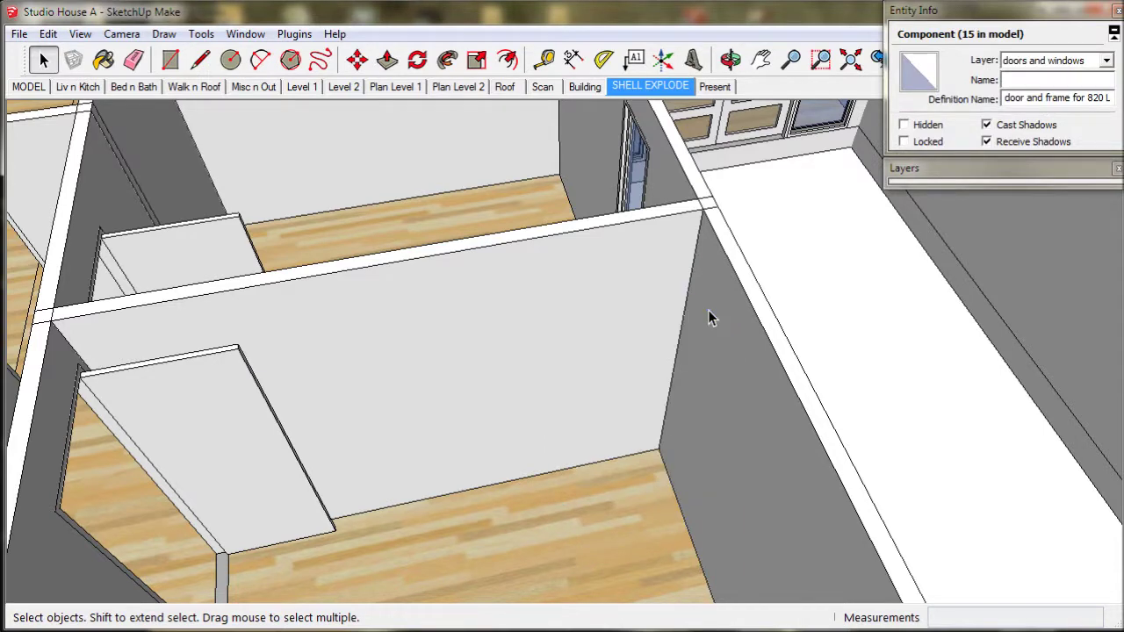
middle_drag(575, 334, 439, 321)
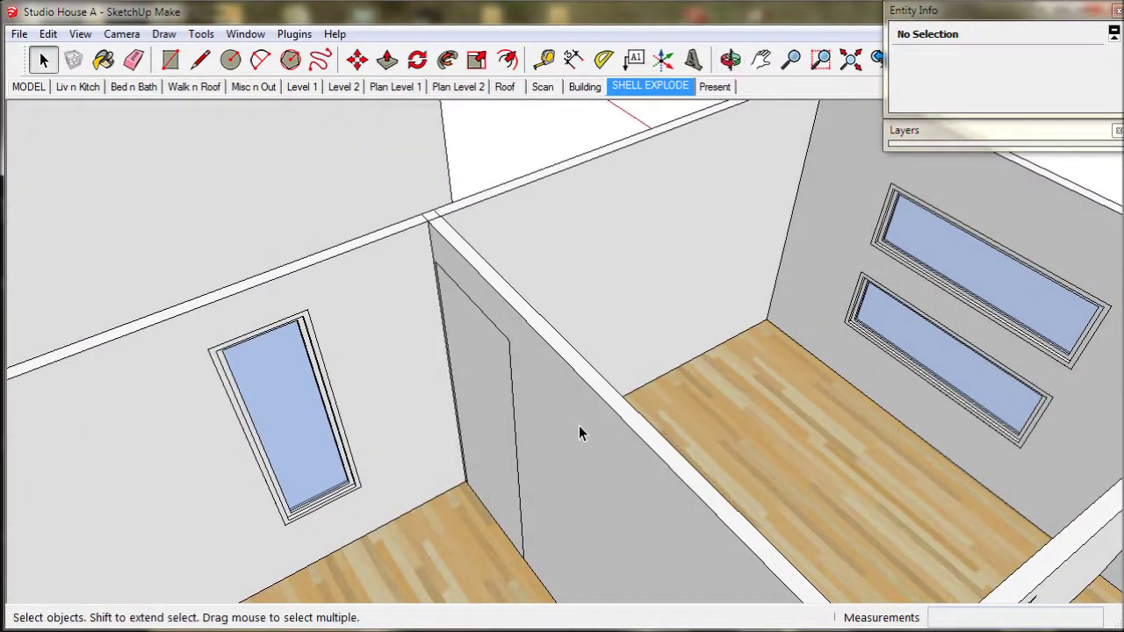
middle_drag(583, 432, 660, 401)
Delete the stray vertical edge at the doorway, then open the File menu
click(499, 380)
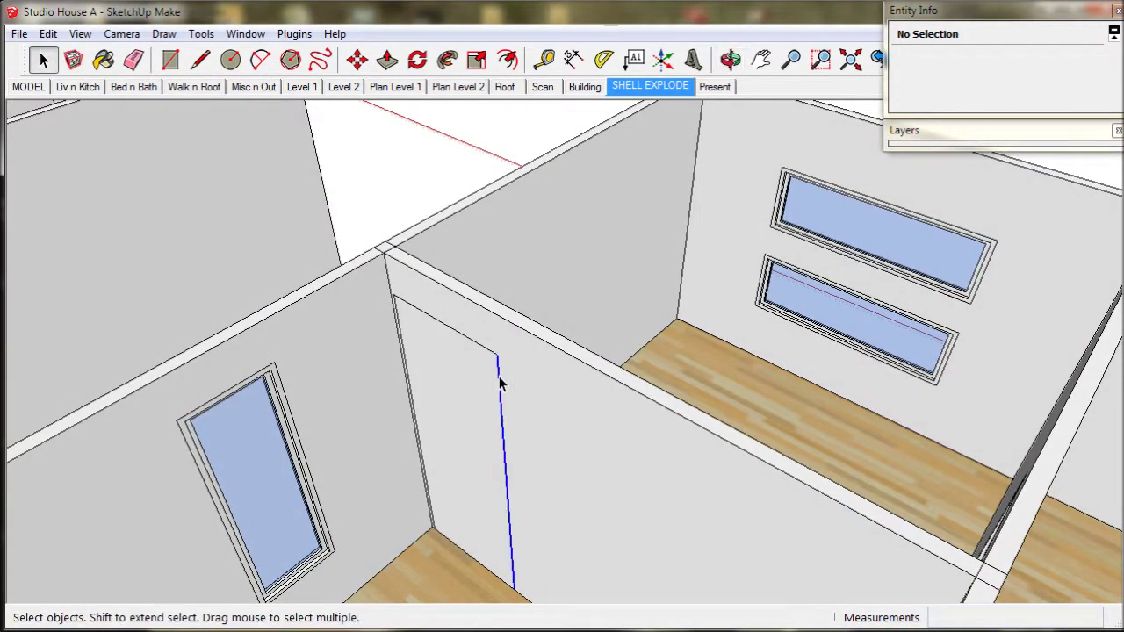
key(Delete)
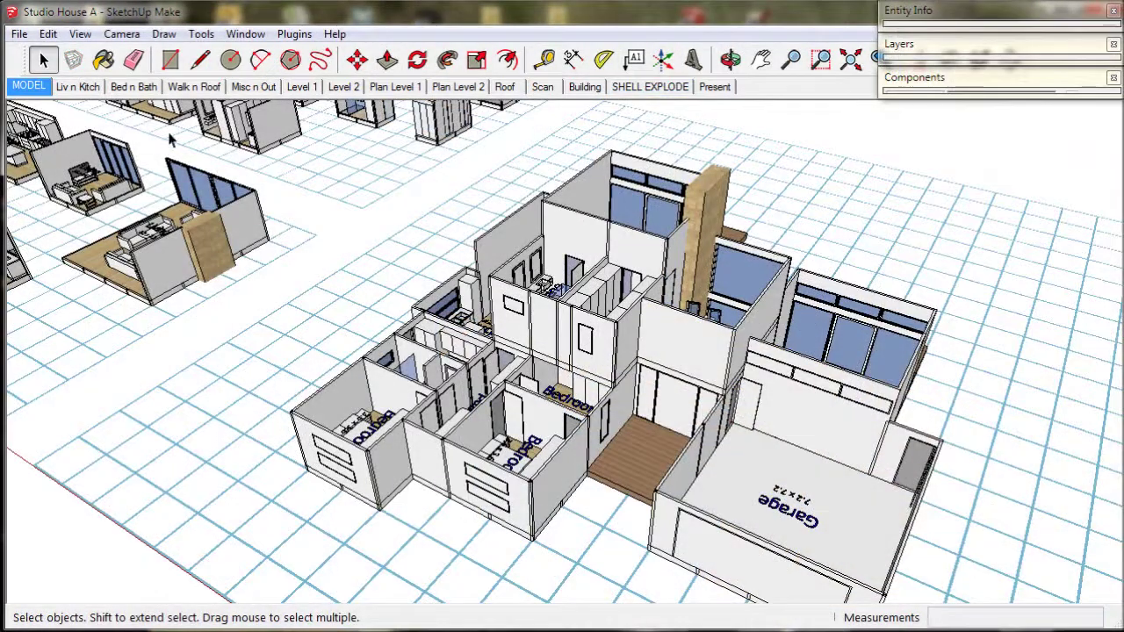
click(19, 35)
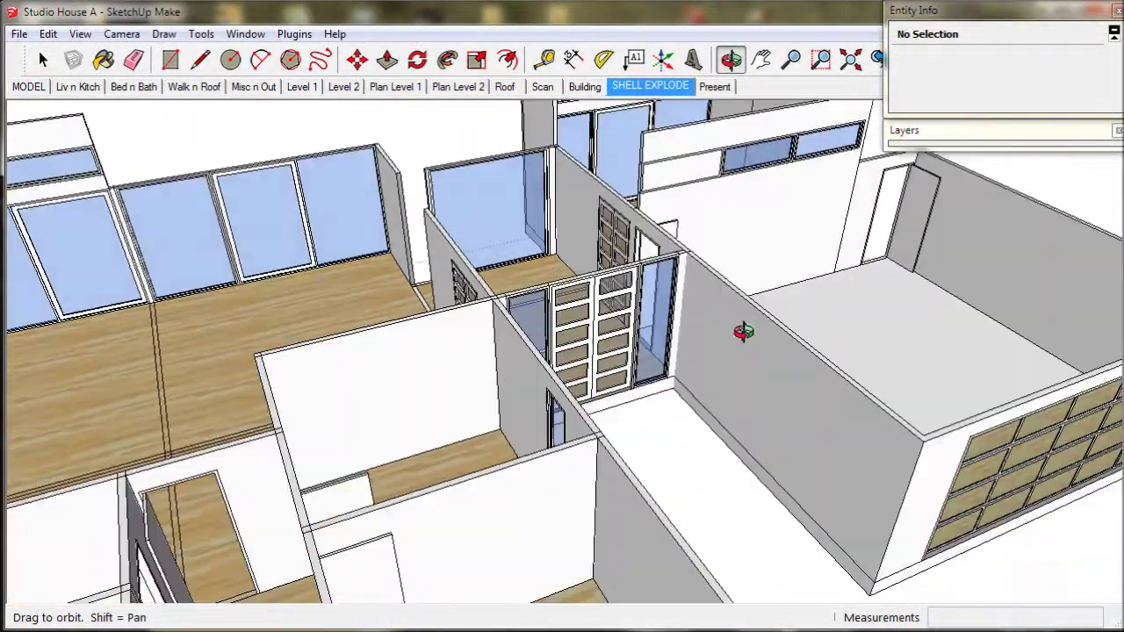
Select the large wall face beside the glazed doors, checking the thin door-frame face
key(space)
scroll(674, 260, up, 6)
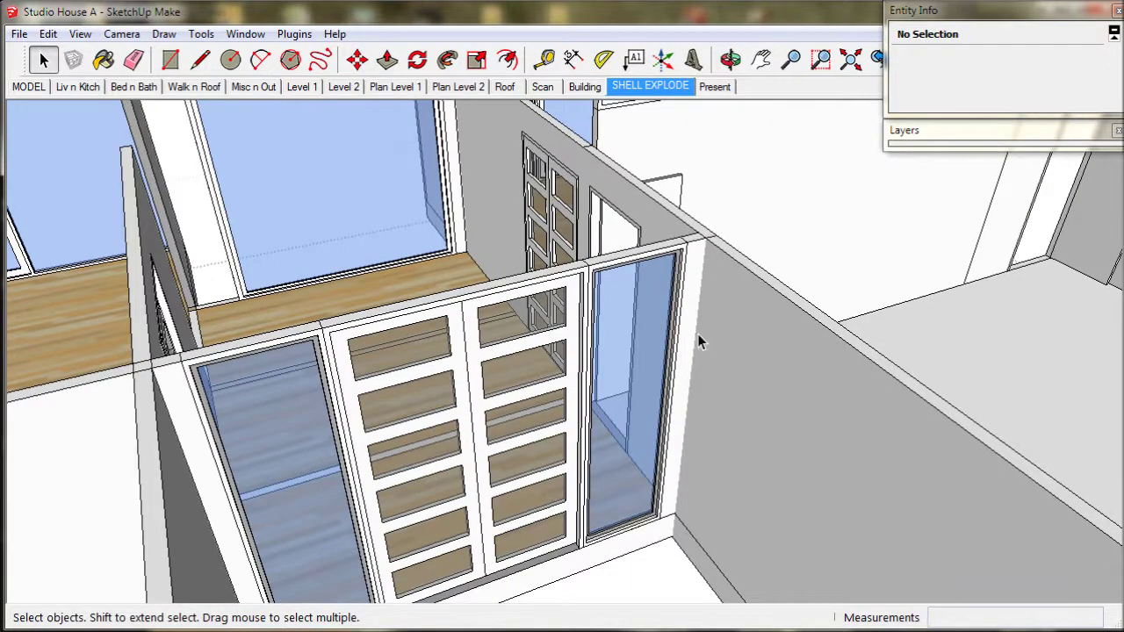
middle_drag(697, 334, 748, 333)
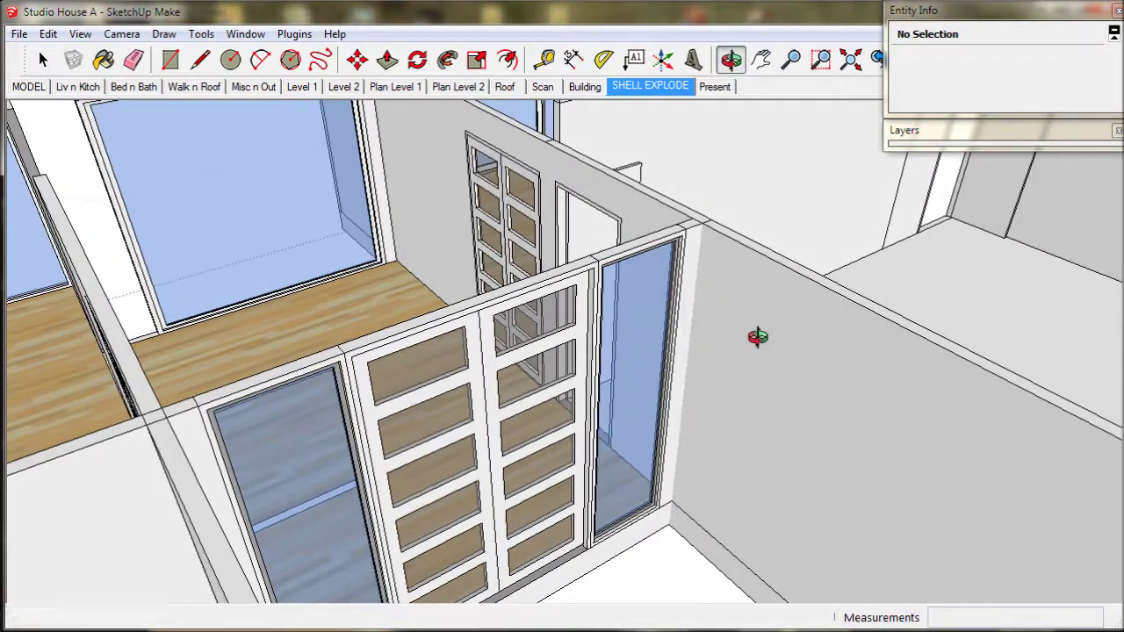
click(756, 337)
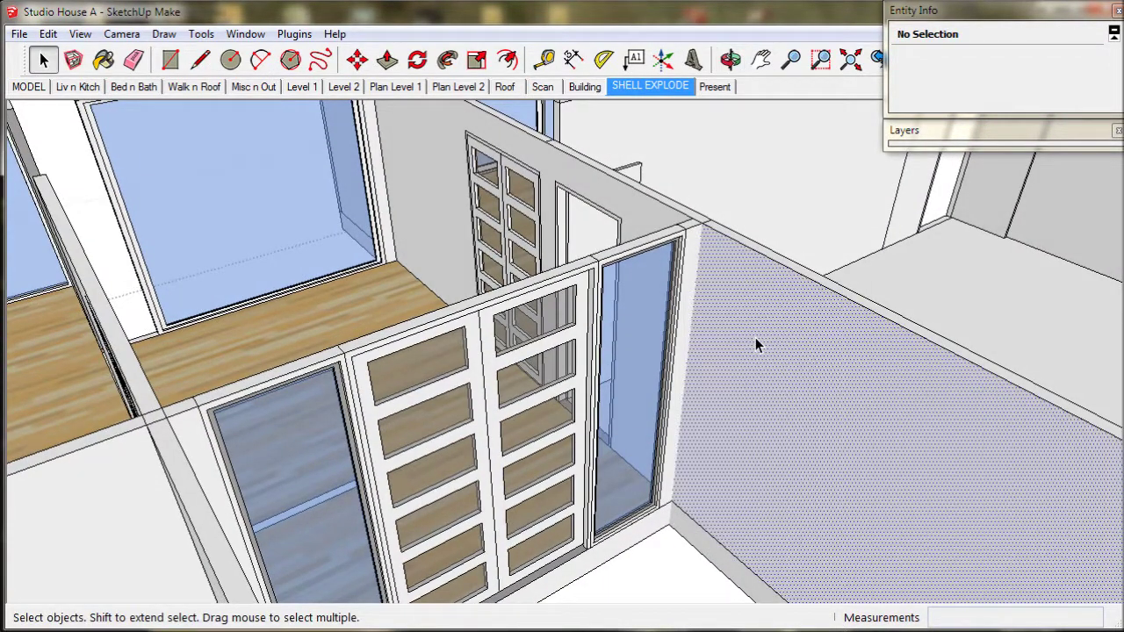
click(683, 281)
click(685, 286)
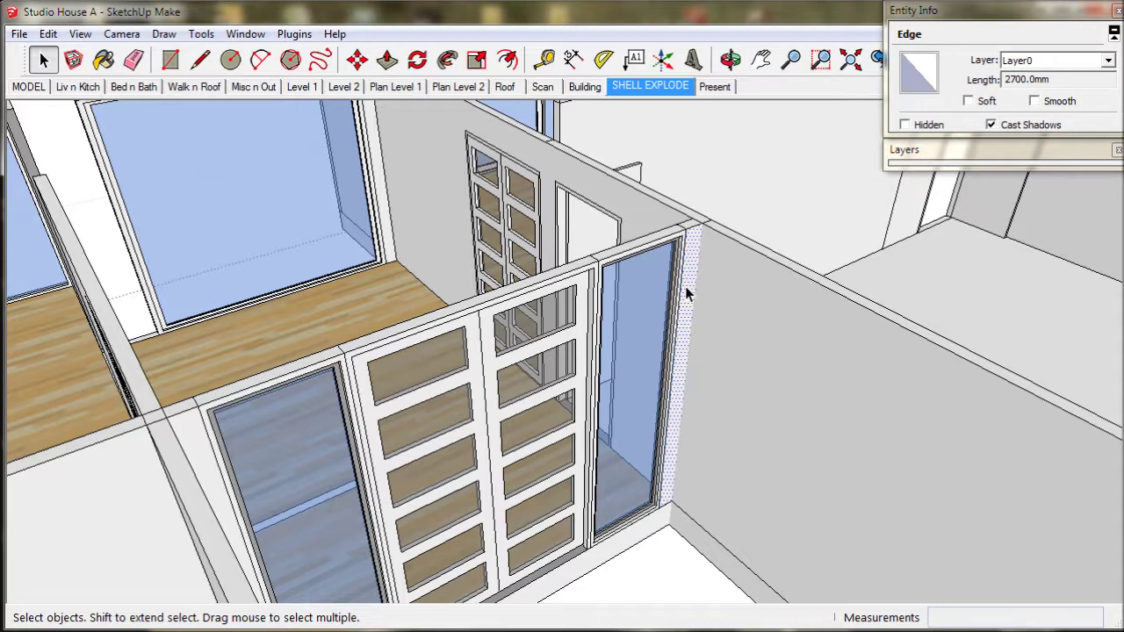
click(713, 303)
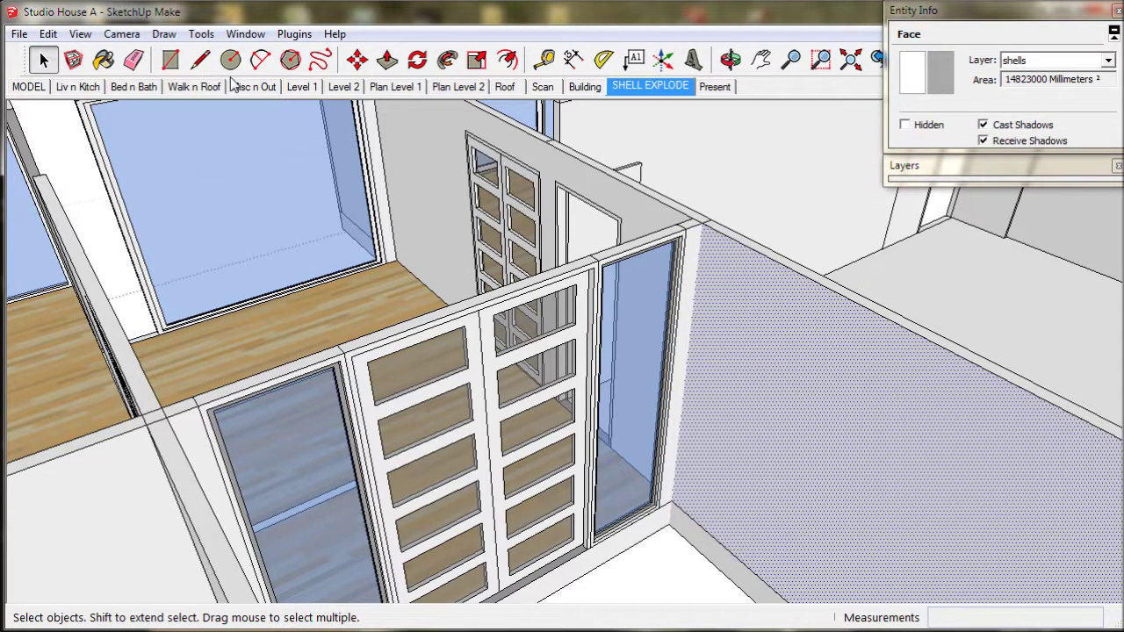
Draw a 2700 mm vertical line from the top wall corner down to the floor
click(200, 59)
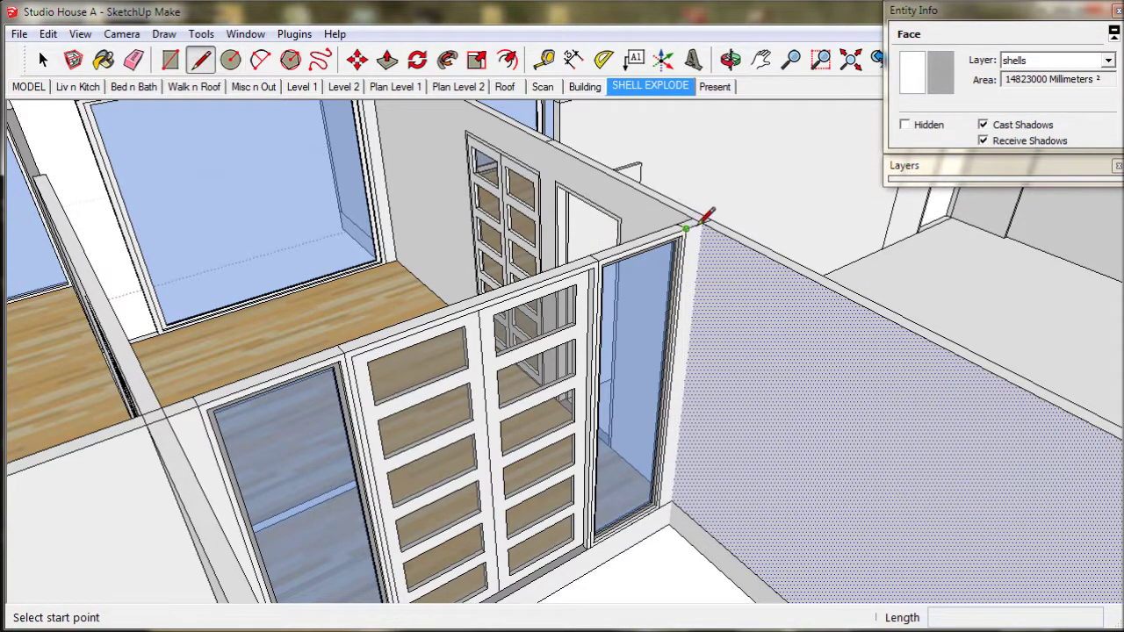
click(703, 223)
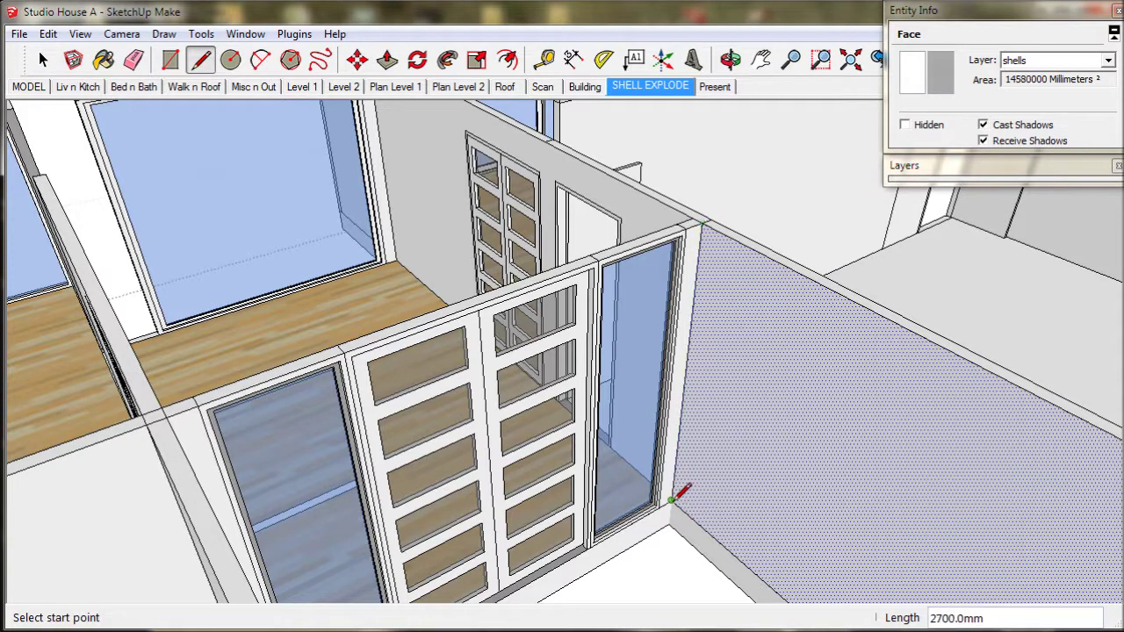
click(672, 501)
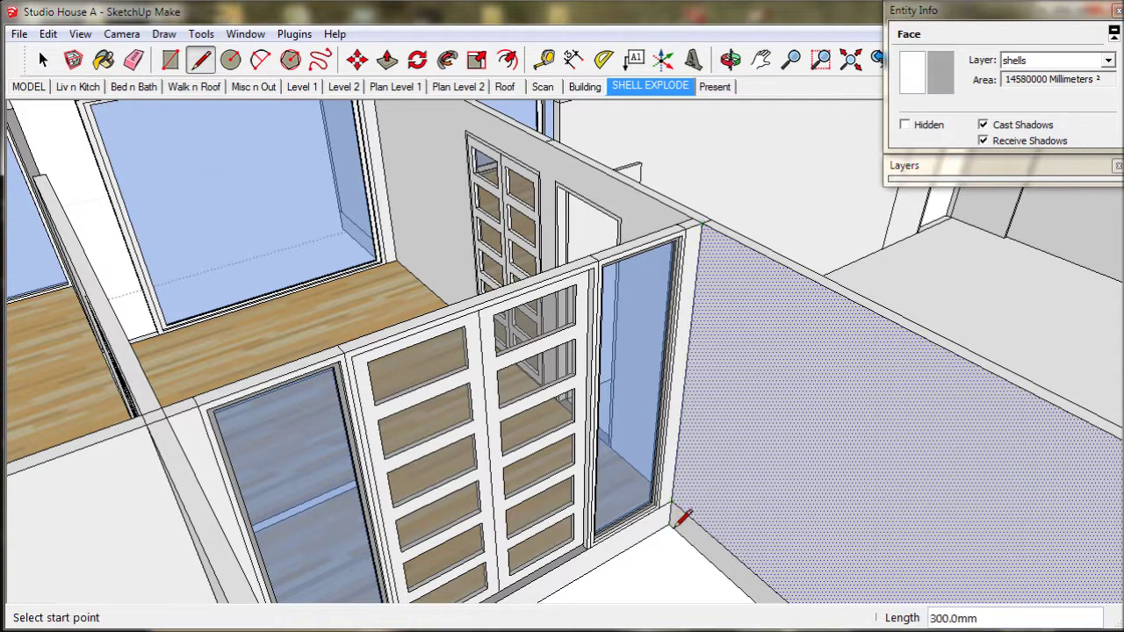
Try starting lines at two other wall corners, cancelling each with Esc
middle_drag(683, 519, 198, 70)
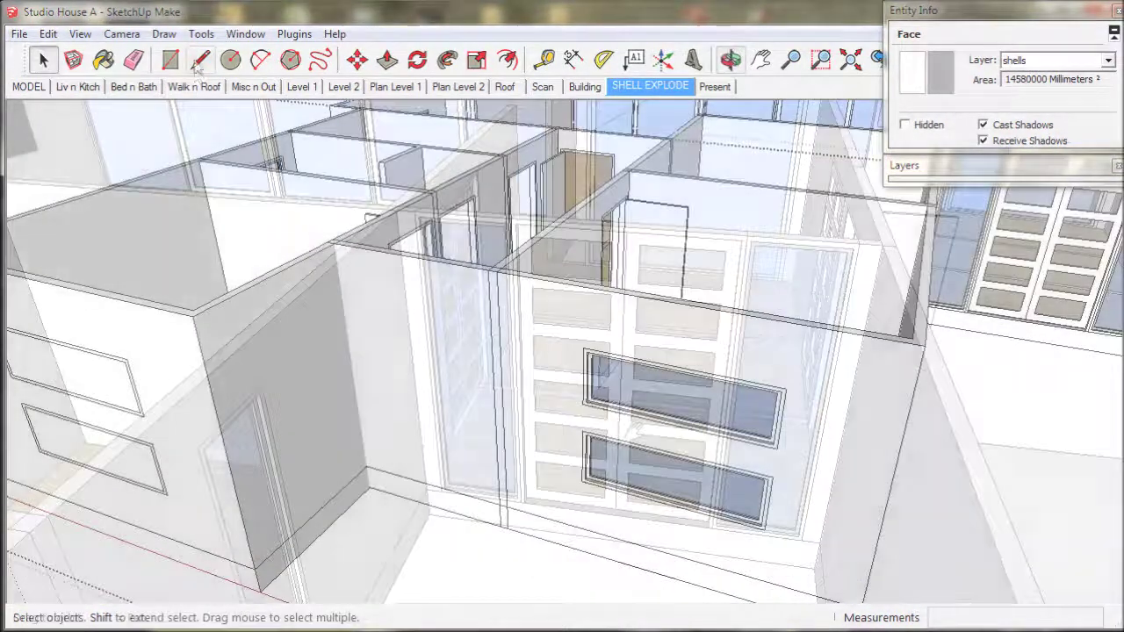
click(200, 60)
click(335, 242)
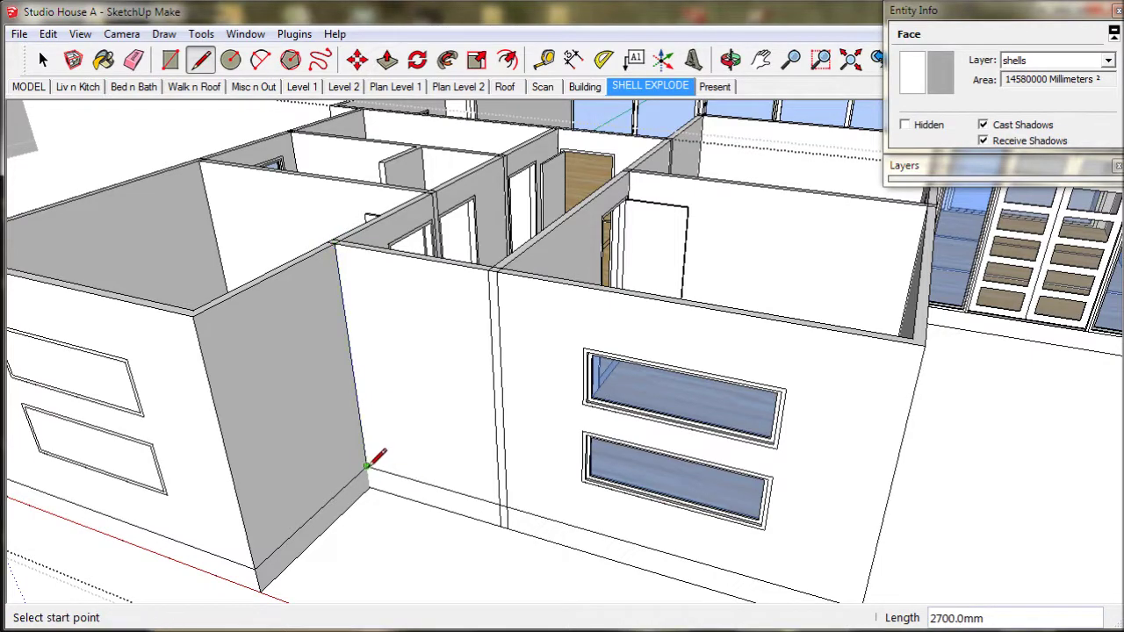
key(Escape)
middle_drag(375, 471, 324, 240)
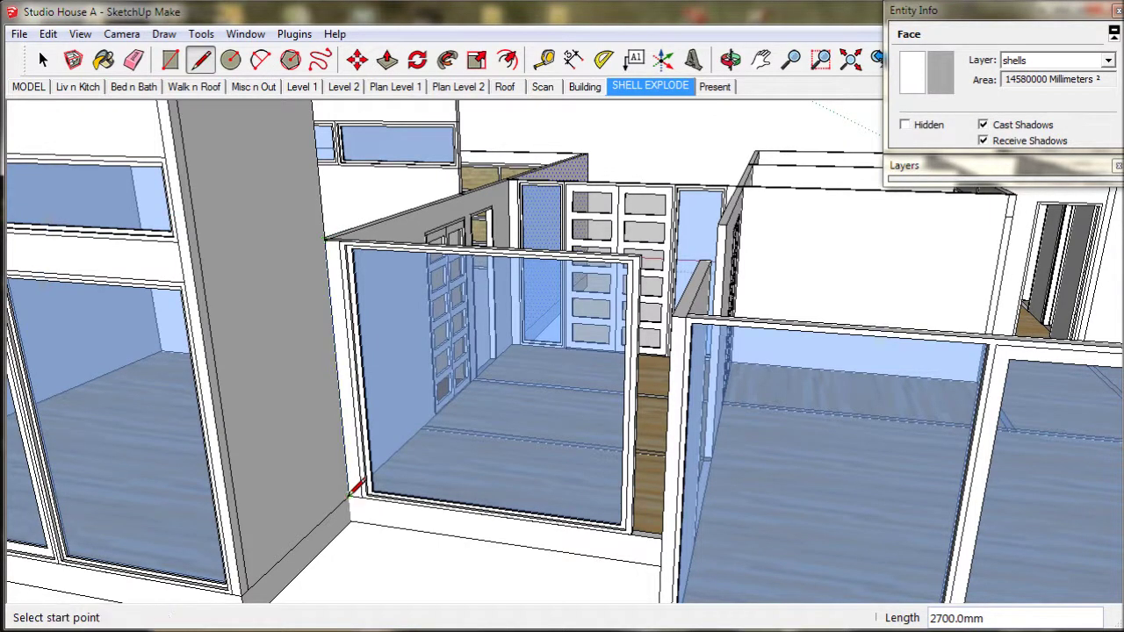
click(348, 497)
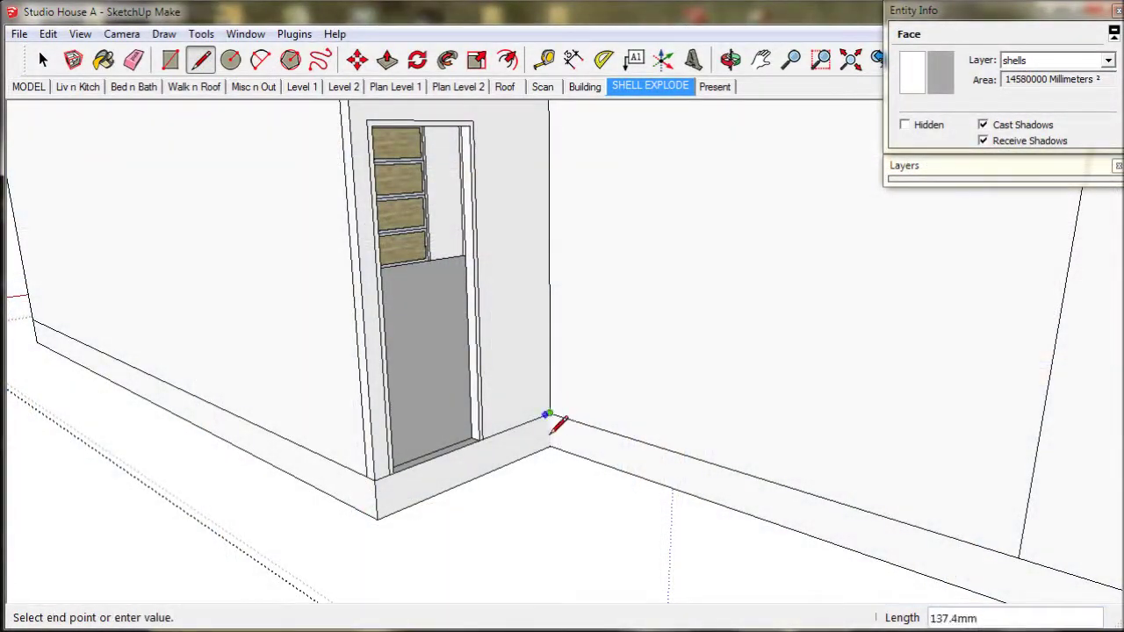
key(Escape)
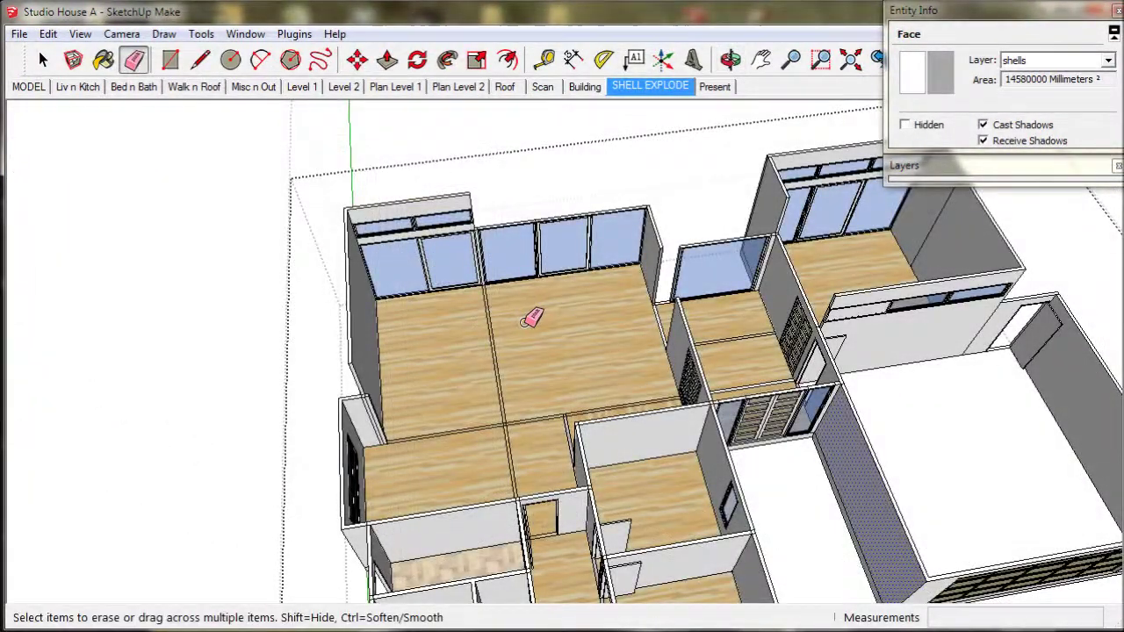
Erase stray floor edges at the thresholds, beside the post and at the door's lower corner
scroll(532, 318, up, 3)
drag(498, 323, 480, 336)
mouse_move(430, 435)
mouse_down()
mouse_move(441, 482)
mouse_move(461, 456)
mouse_move(515, 444)
mouse_move(525, 467)
mouse_move(586, 429)
mouse_move(605, 429)
mouse_move(615, 453)
mouse_move(513, 486)
mouse_up()
scroll(602, 454, up, 5)
scroll(790, 386, up, 5)
mouse_move(771, 391)
mouse_down()
mouse_move(738, 382)
mouse_move(775, 213)
mouse_up()
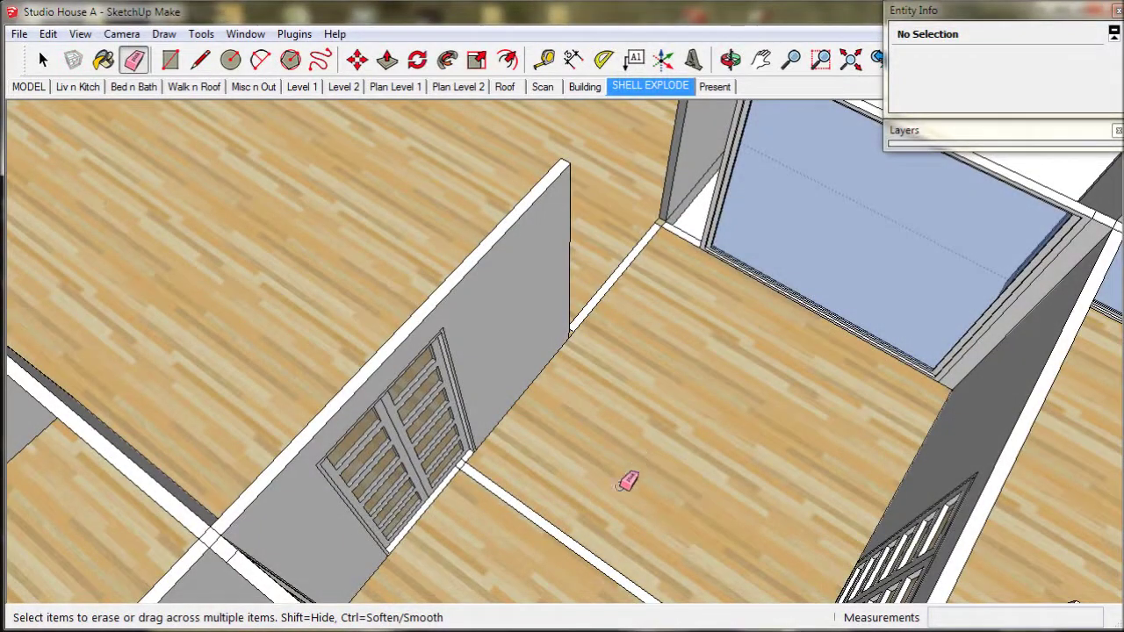
mouse_move(627, 477)
mouse_down()
mouse_move(588, 547)
mouse_move(550, 569)
mouse_up()
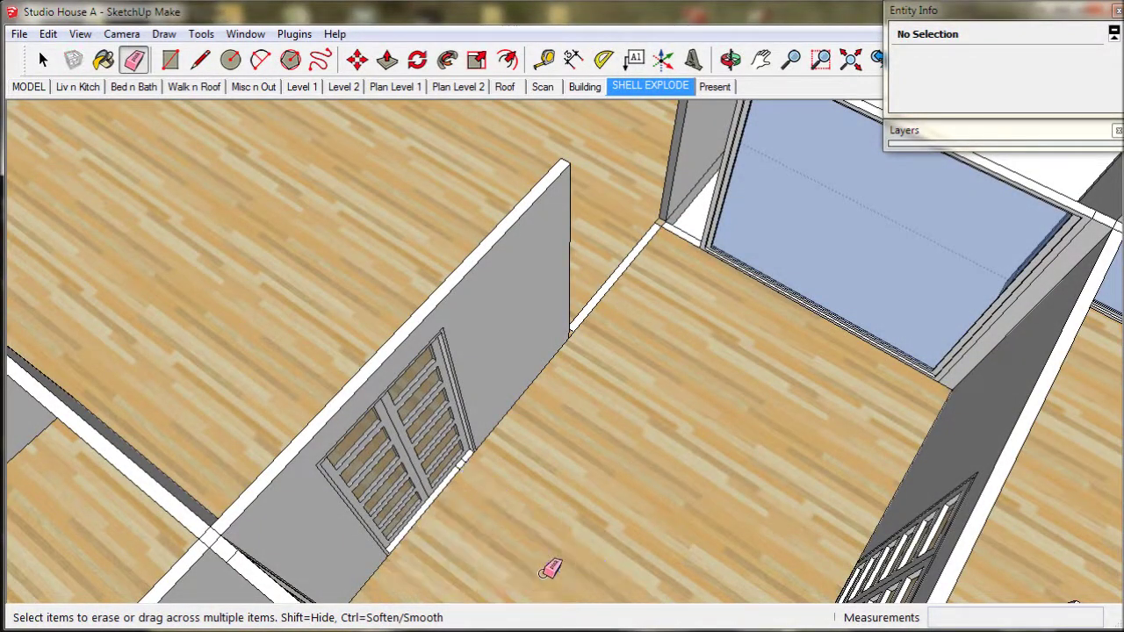
mouse_move(550, 569)
middle_down()
mouse_move(519, 533)
mouse_move(436, 480)
middle_up()
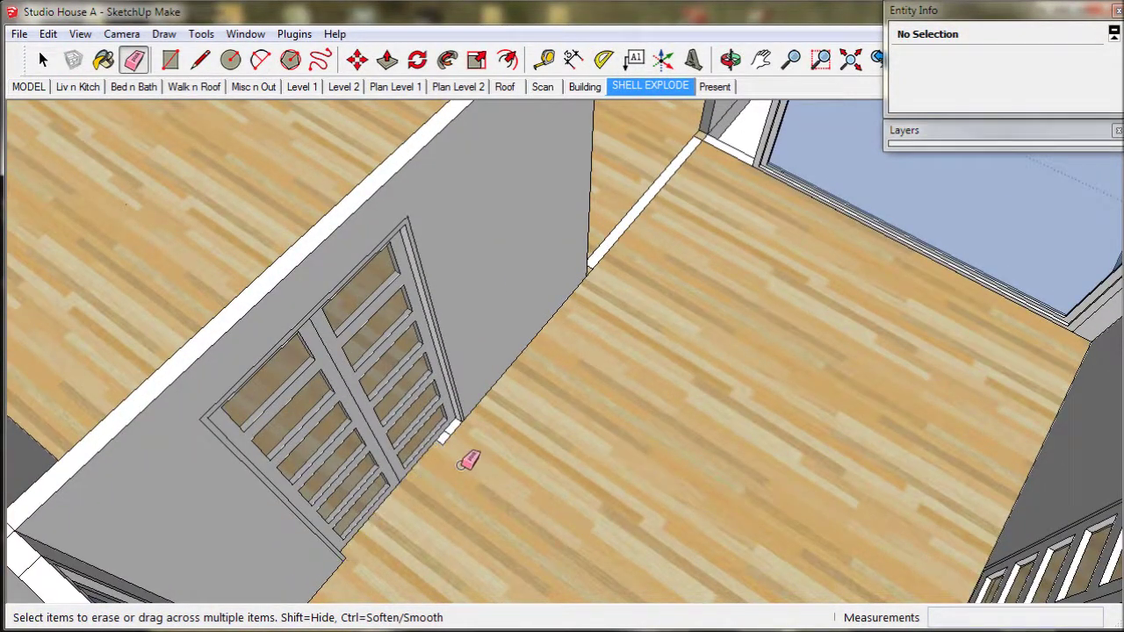
scroll(468, 462, up, 4)
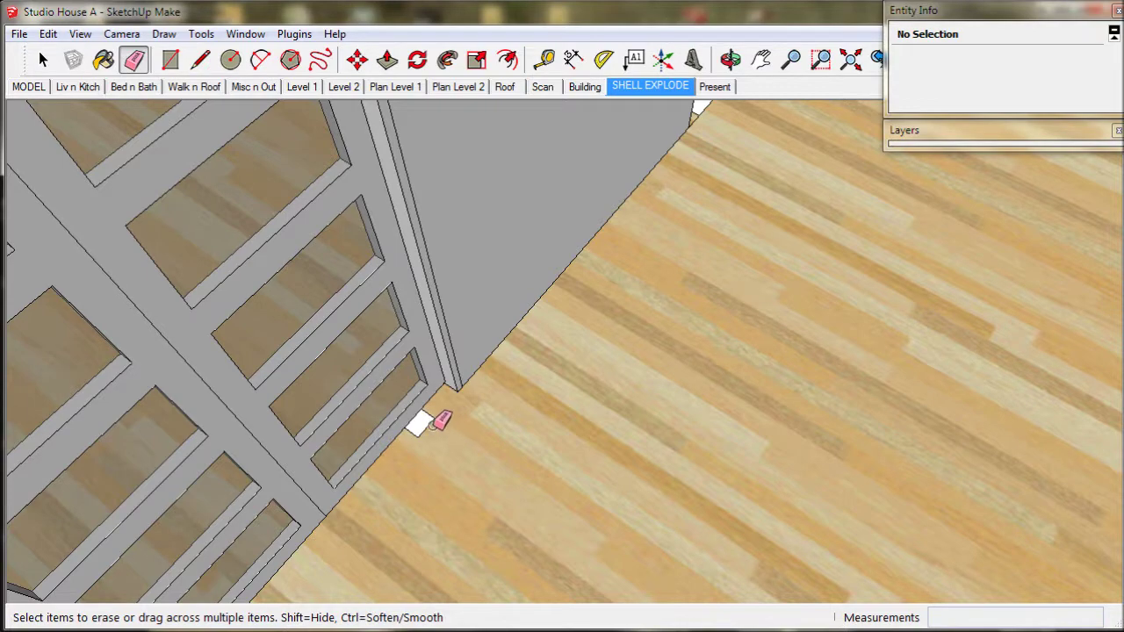
drag(439, 423, 415, 448)
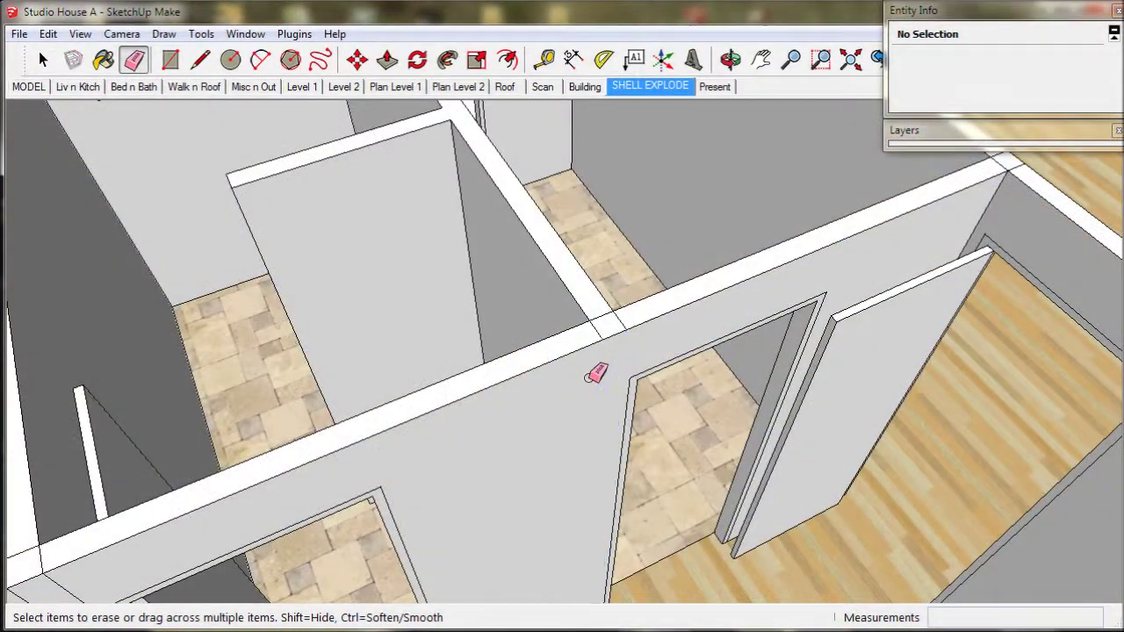
scroll(597, 369, up, 4)
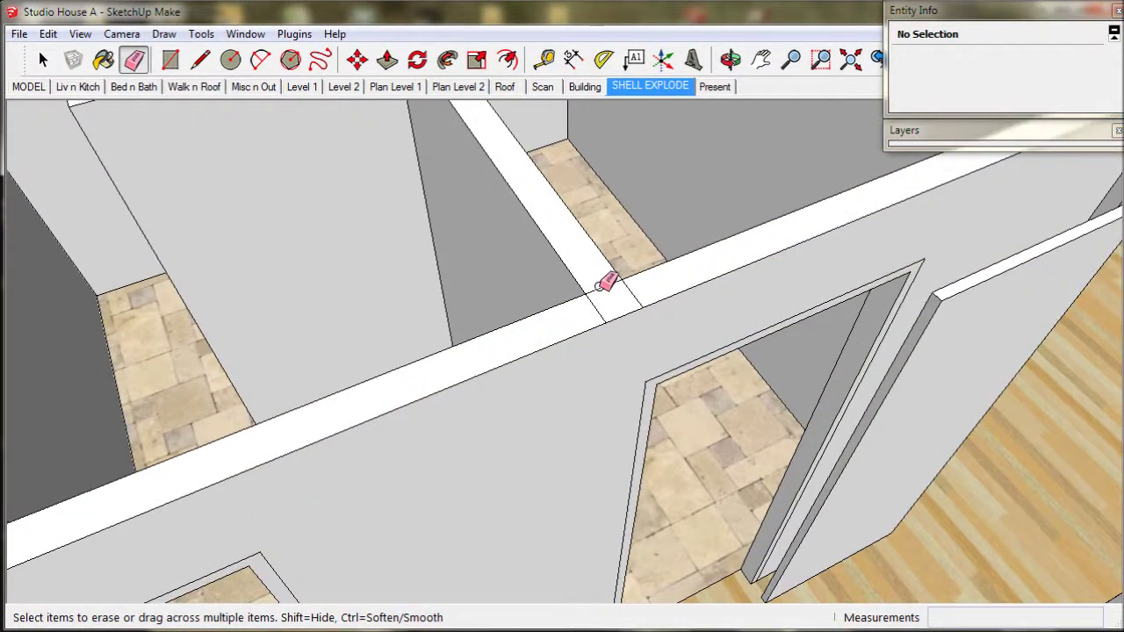
scroll(597, 309, down, 2)
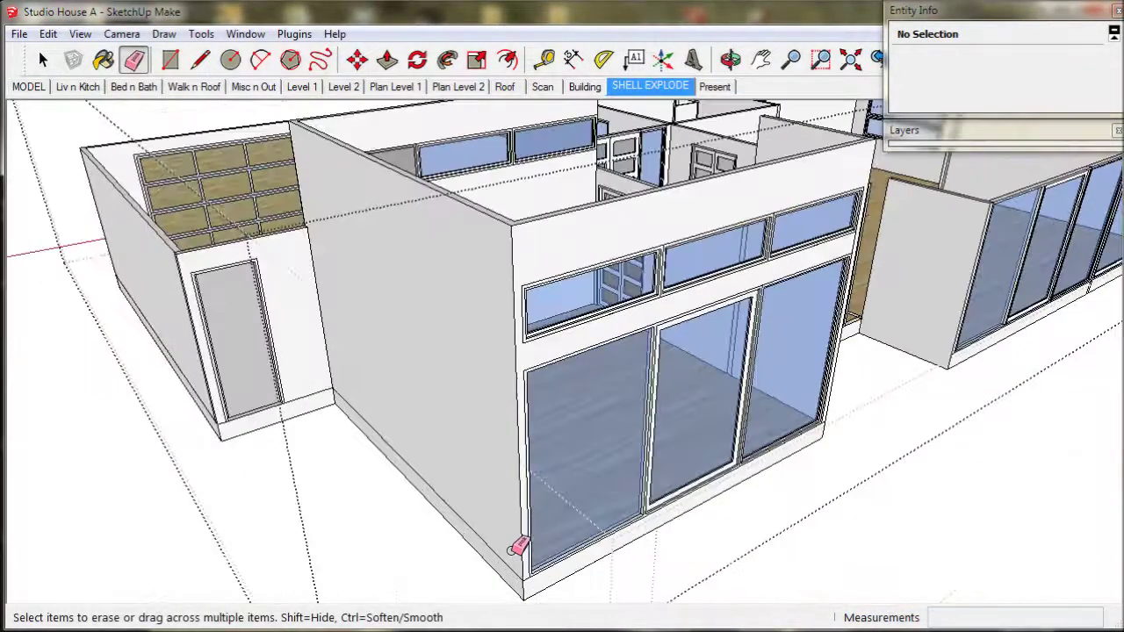
Erase the stray edge along the bottom of the wall beside the door
scroll(517, 546, up, 2)
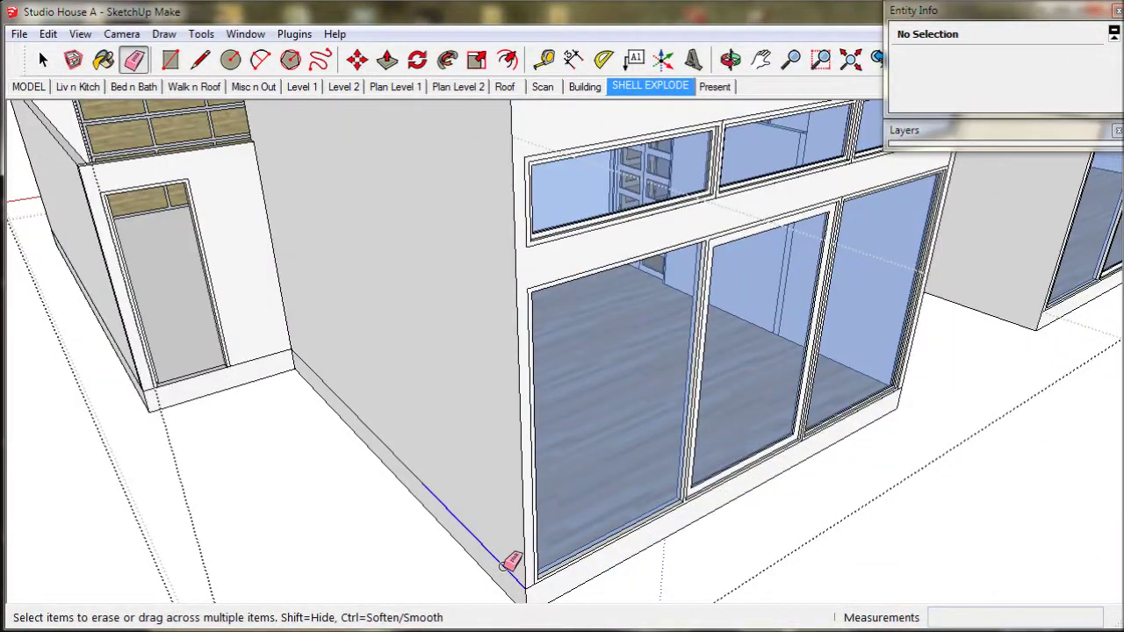
scroll(532, 592, up, 2)
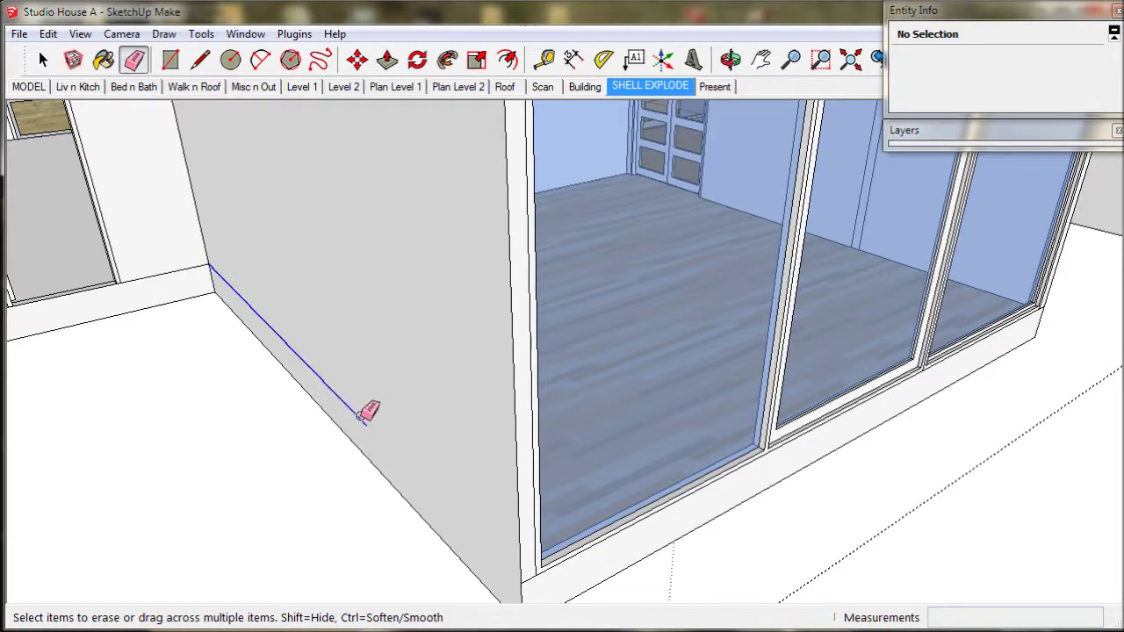
mouse_move(368, 413)
middle_down()
mouse_move(389, 431)
mouse_move(665, 459)
mouse_move(747, 515)
mouse_move(795, 571)
middle_up()
mouse_move(354, 326)
middle_down()
mouse_move(467, 352)
mouse_move(515, 349)
mouse_move(542, 397)
middle_up()
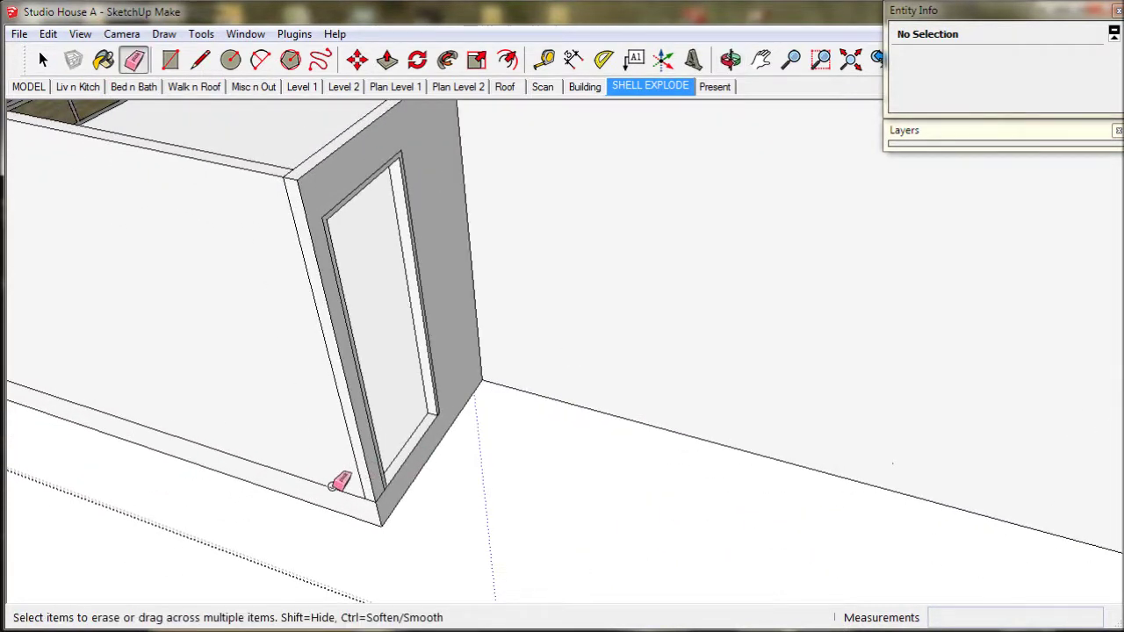
click(333, 487)
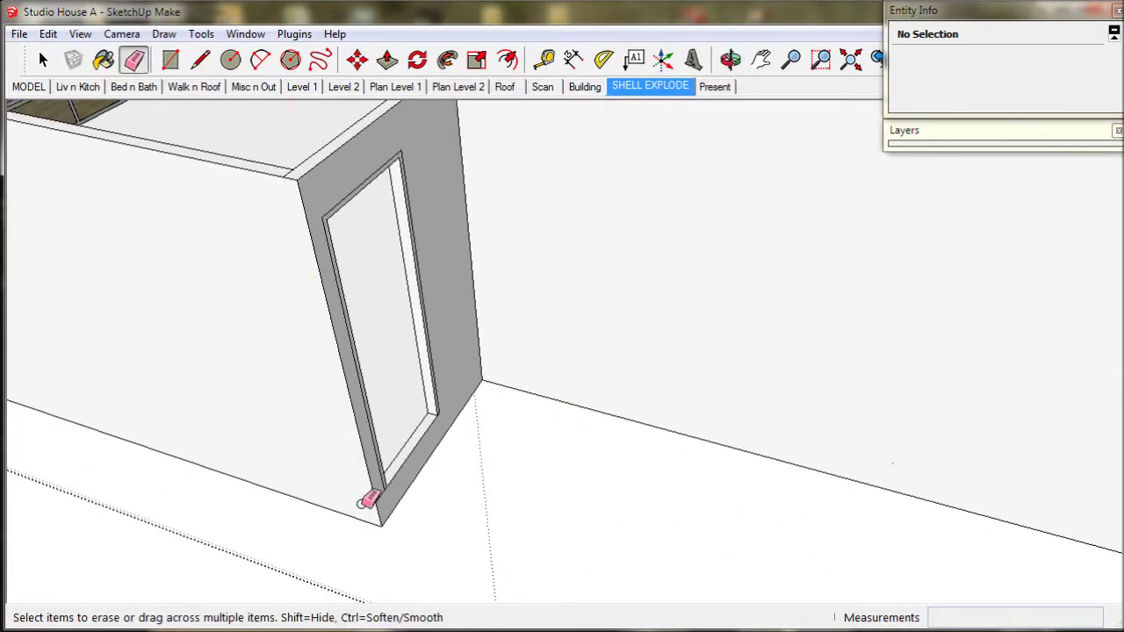
Orbit, zoom and pan to view the doors and the house from higher up
scroll(367, 501, up, 2)
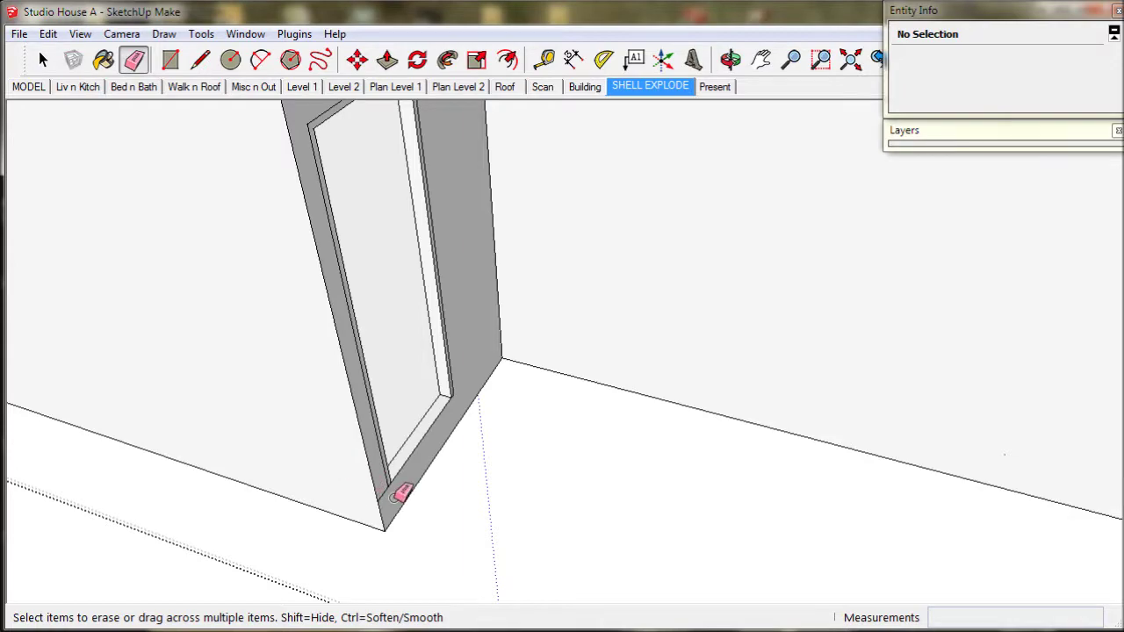
scroll(395, 488, up, 5)
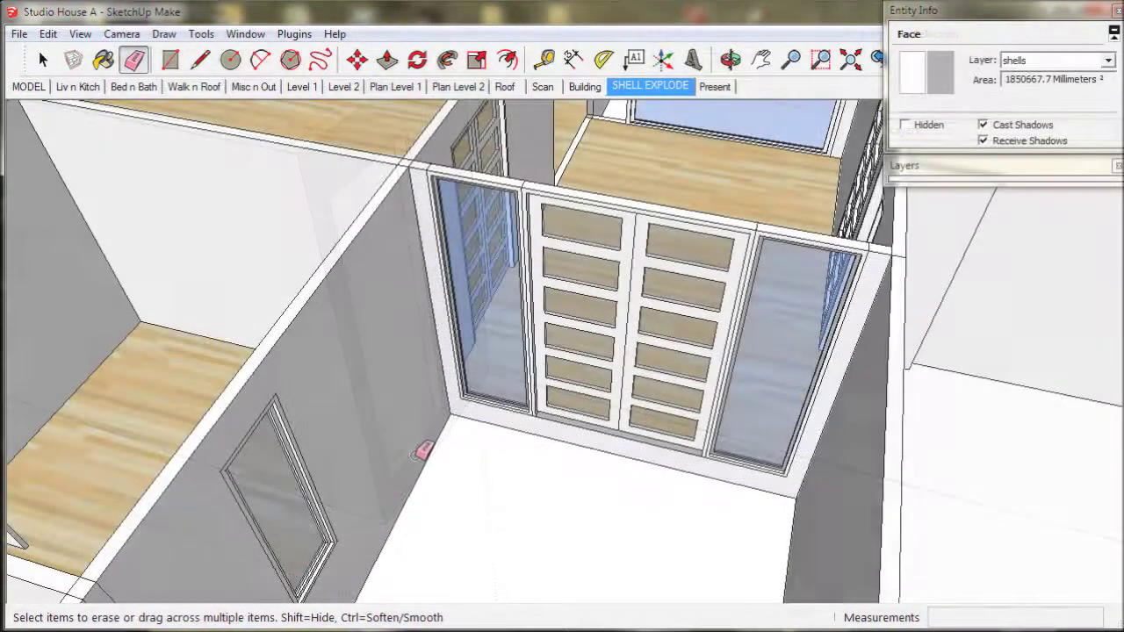
scroll(423, 450, down, 3)
mouse_move(399, 518)
middle_down()
mouse_move(427, 414)
mouse_move(356, 441)
middle_up()
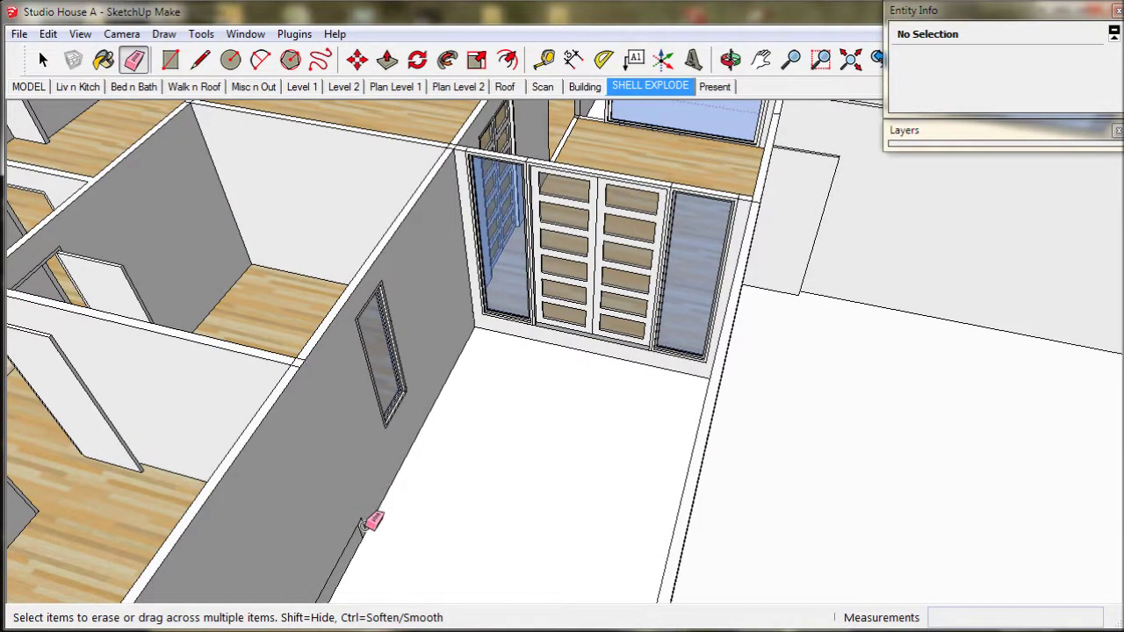
scroll(367, 525, up, 2)
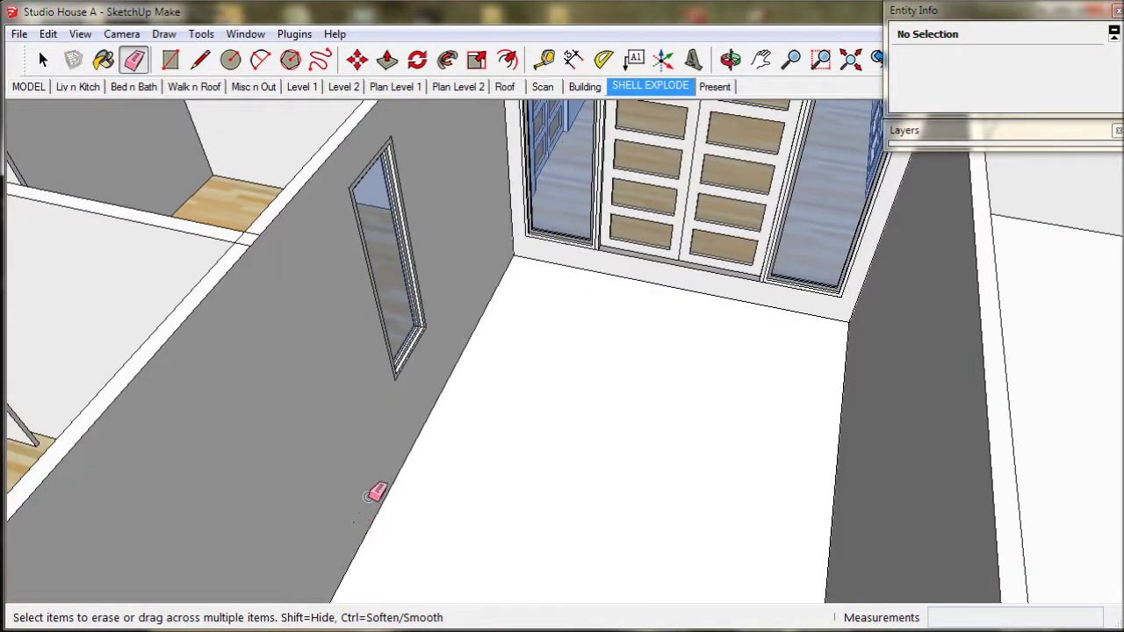
scroll(376, 494, down, 5)
mouse_move(363, 522)
middle_down()
mouse_move(465, 347)
mouse_move(344, 505)
middle_up()
scroll(344, 497, up, 6)
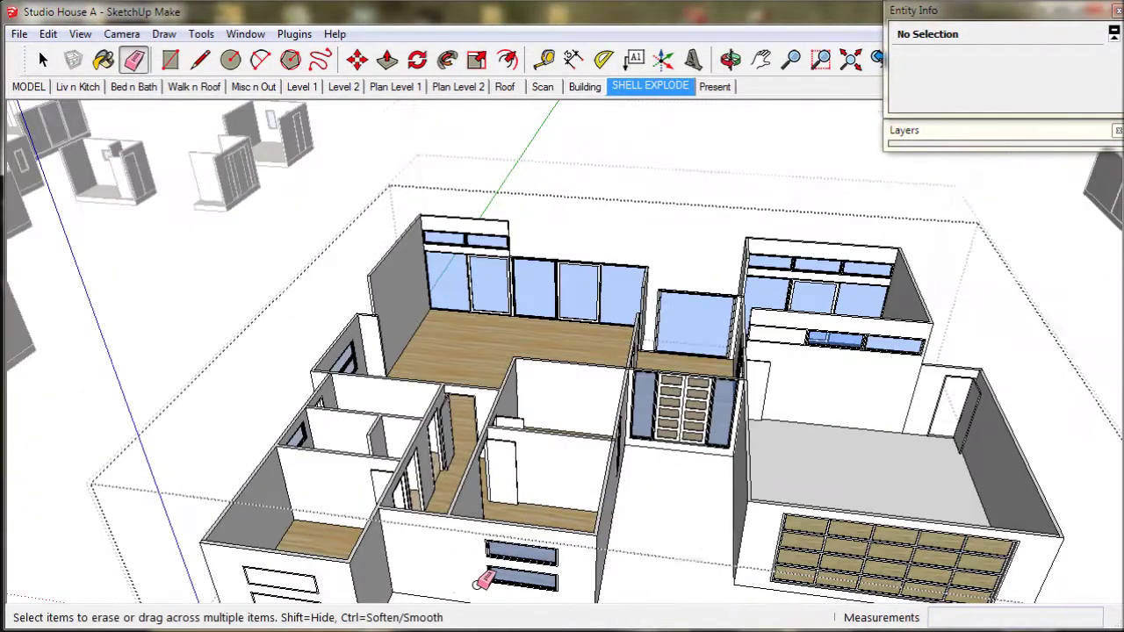
shift+middle_drag(483, 581, 419, 579)
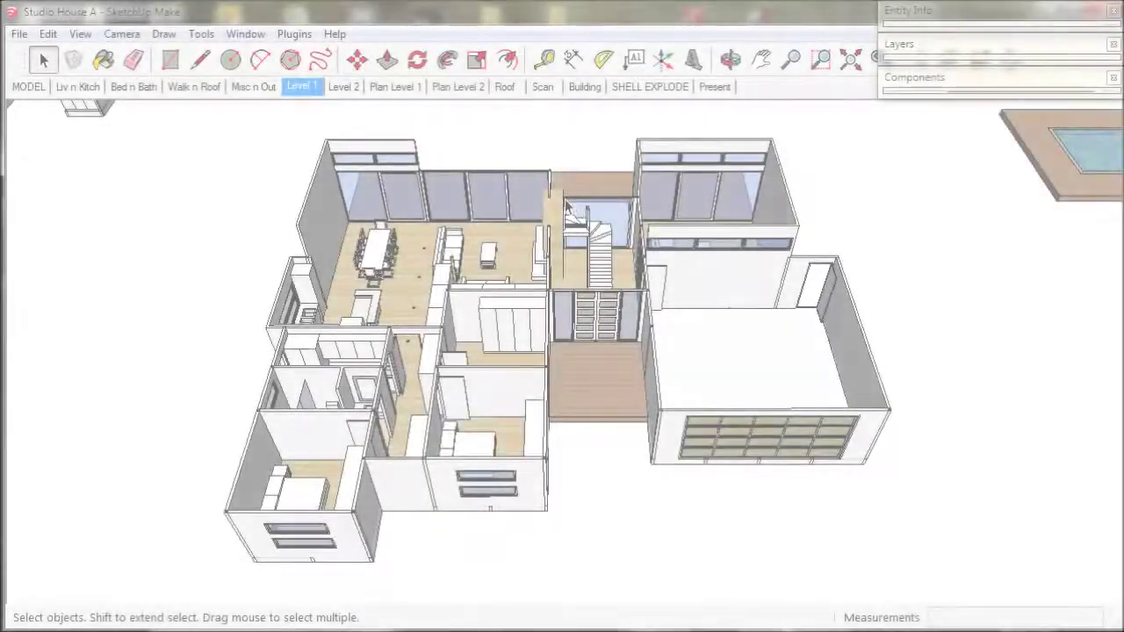
On the SHELL EXPLODE scene, make level 2 visible and hide level 1 in Layers
click(343, 87)
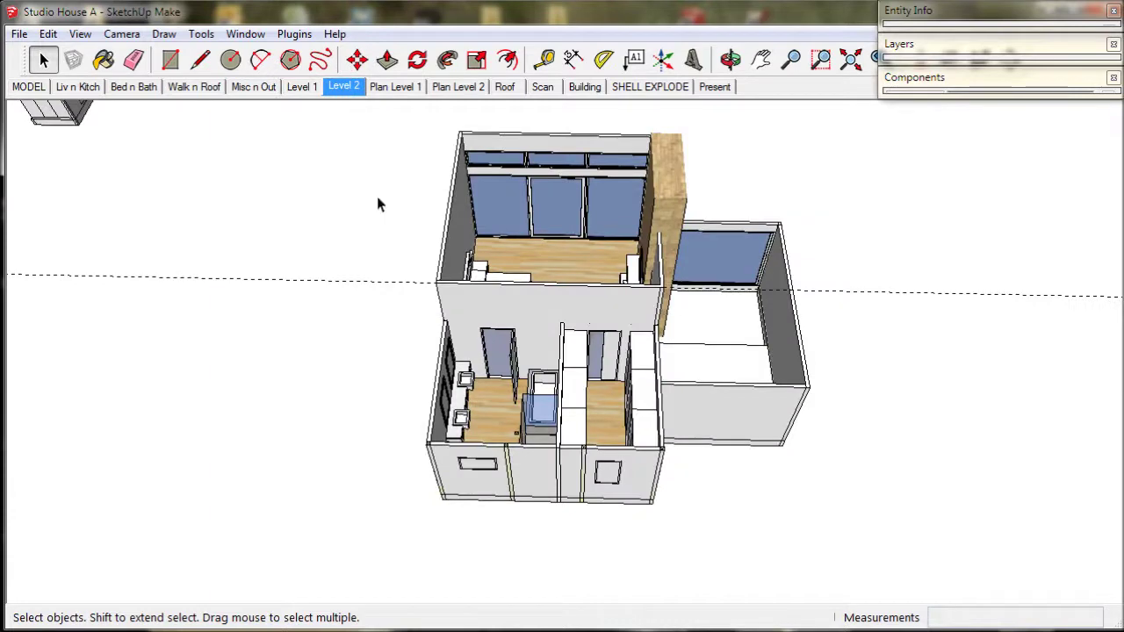
middle_drag(387, 279, 497, 237)
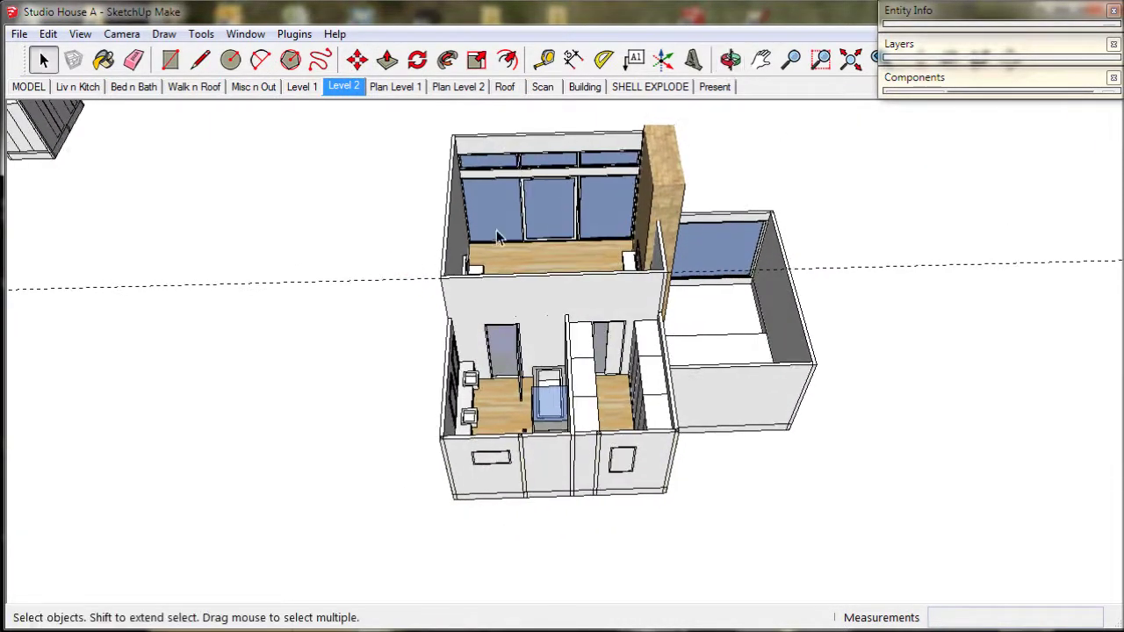
click(650, 87)
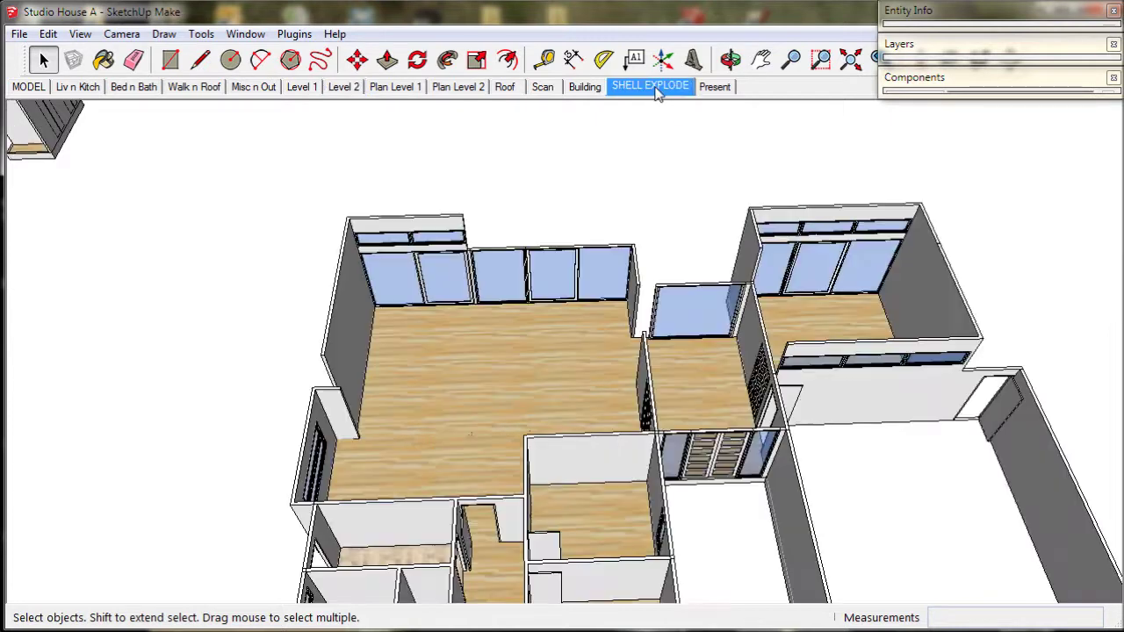
click(936, 56)
click(931, 241)
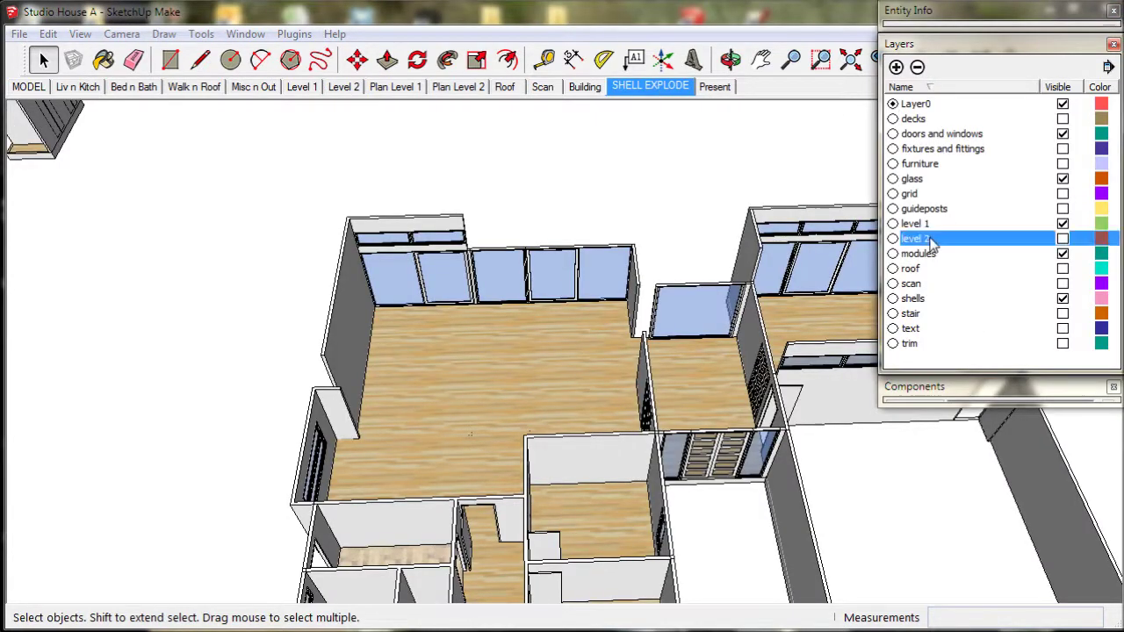
click(1063, 238)
click(1062, 223)
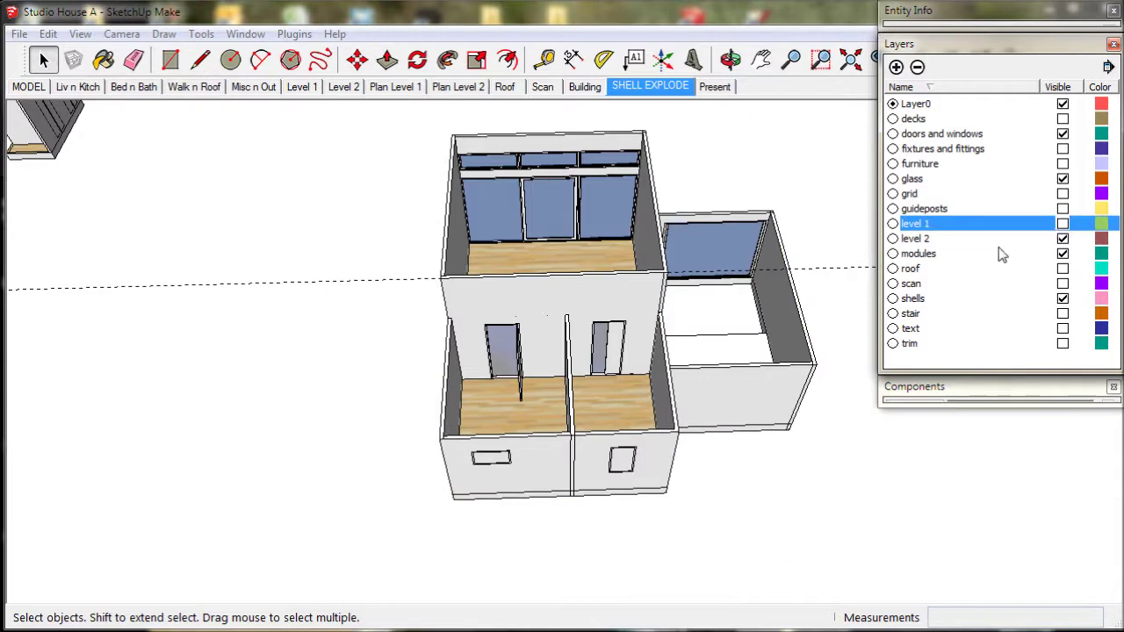
Update the SHELL EXPLODE scene with this layer visibility and select the level 2 group
middle_drag(629, 340, 573, 363)
scroll(591, 354, up, 2)
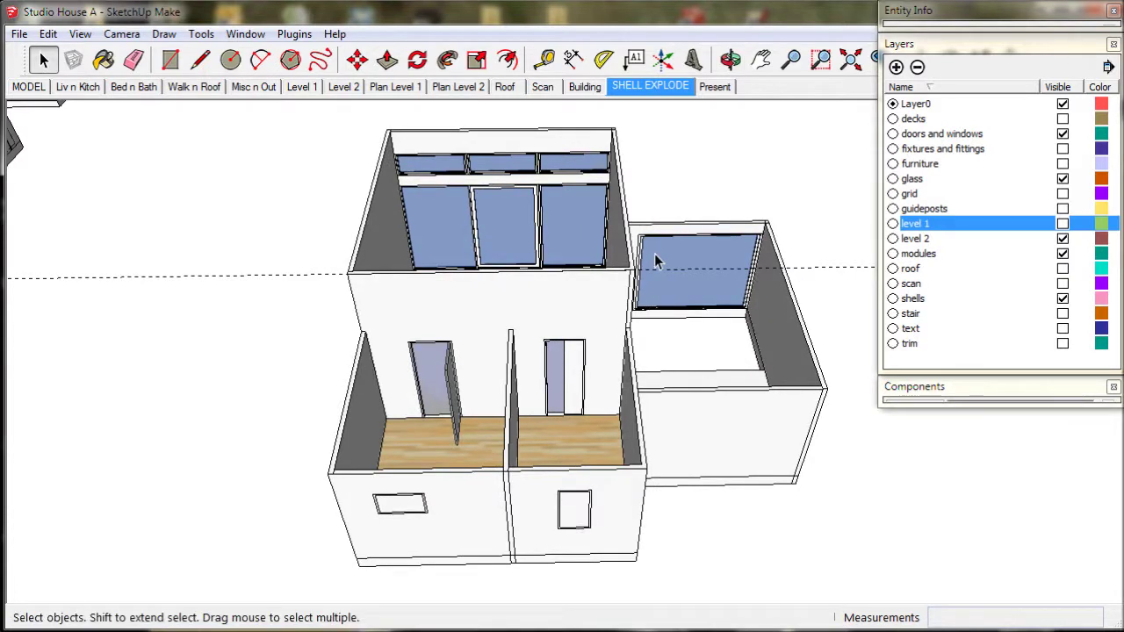
right_click(644, 88)
click(690, 165)
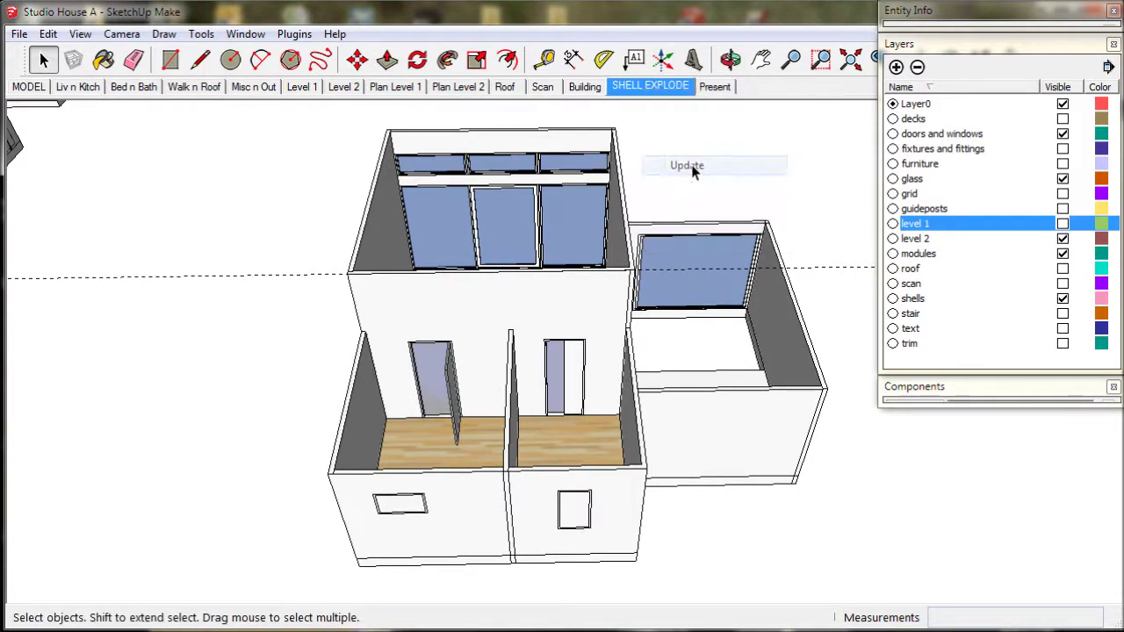
click(610, 275)
Check the selected group's properties and open the level 2 group for editing
click(906, 46)
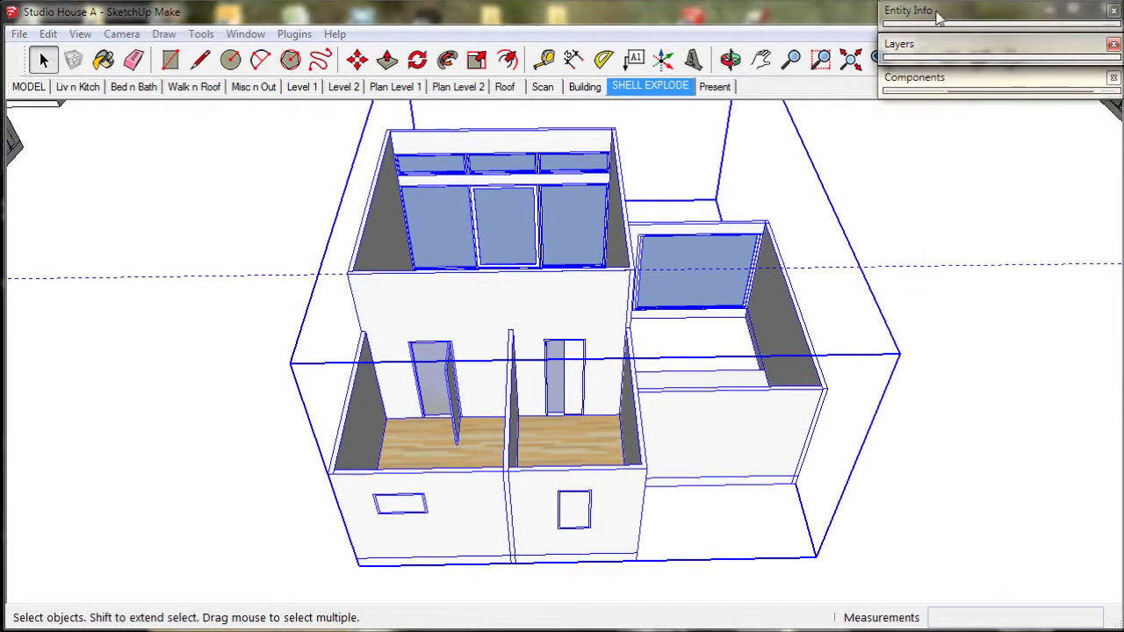
click(939, 11)
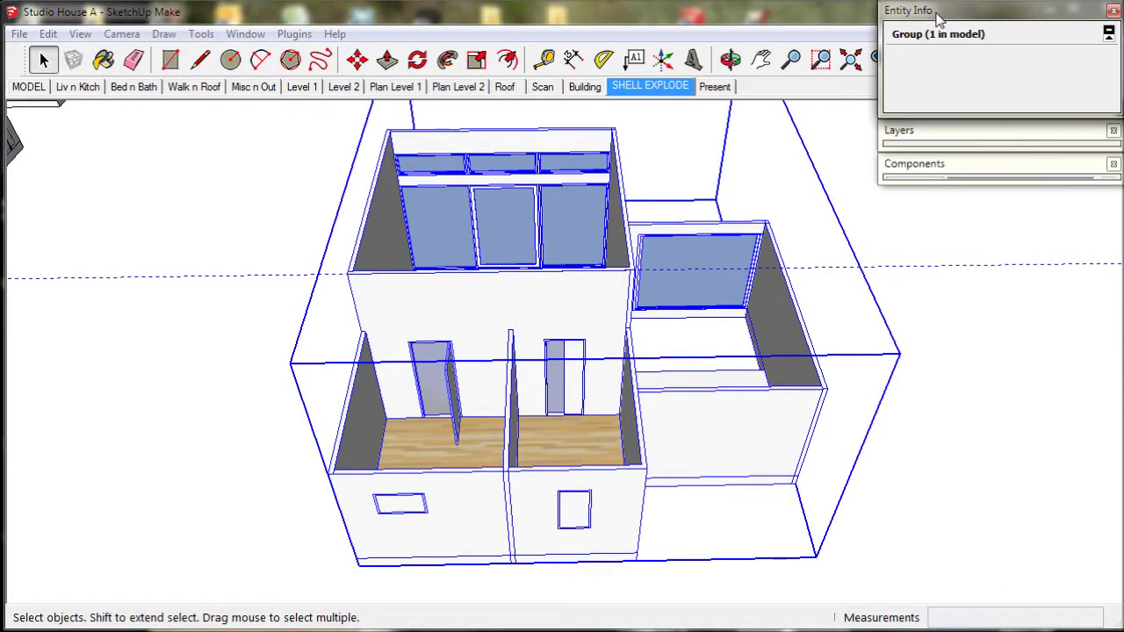
double_click(609, 476)
scroll(609, 476, down, 2)
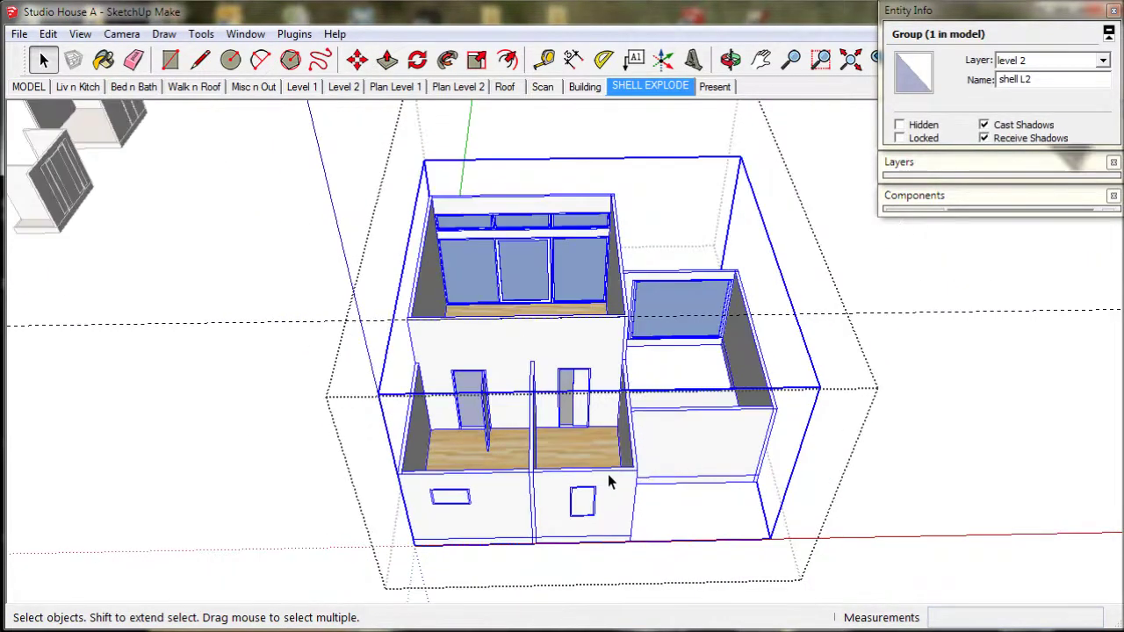
click(659, 515)
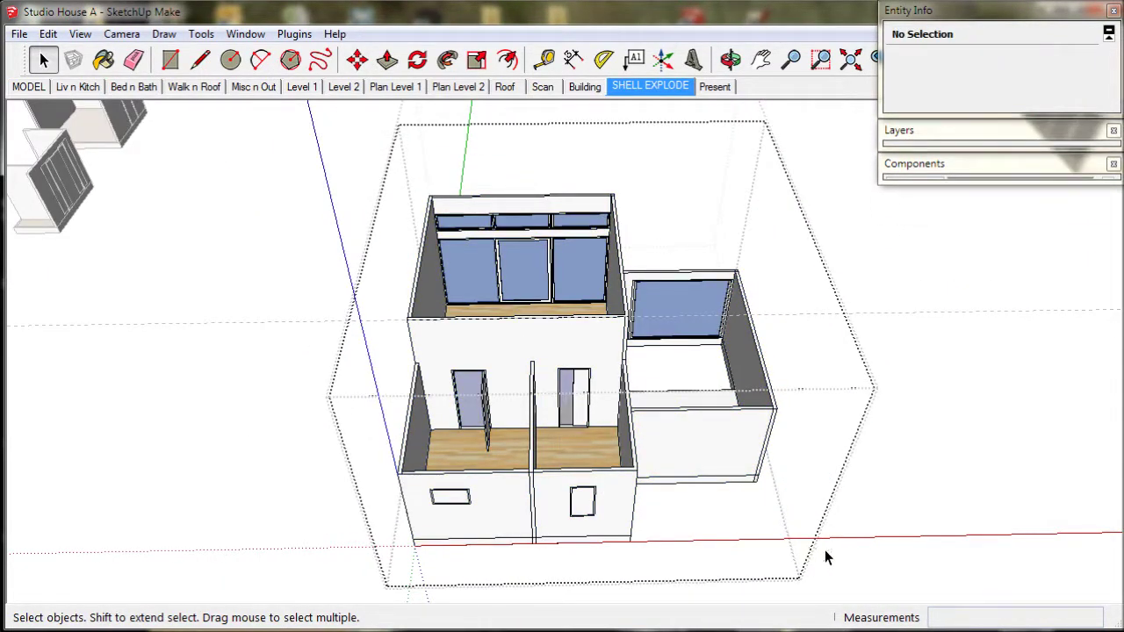
Window-select all the level 2 shell geometry and explode it
drag(821, 556, 323, 281)
drag(297, 167, 297, 166)
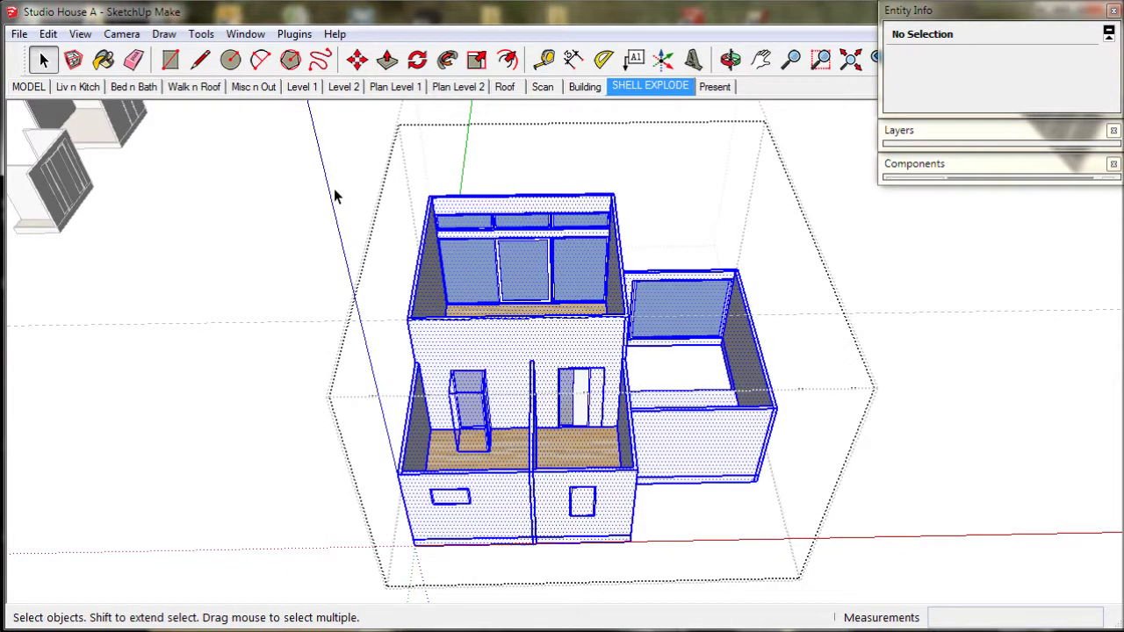
right_click(480, 375)
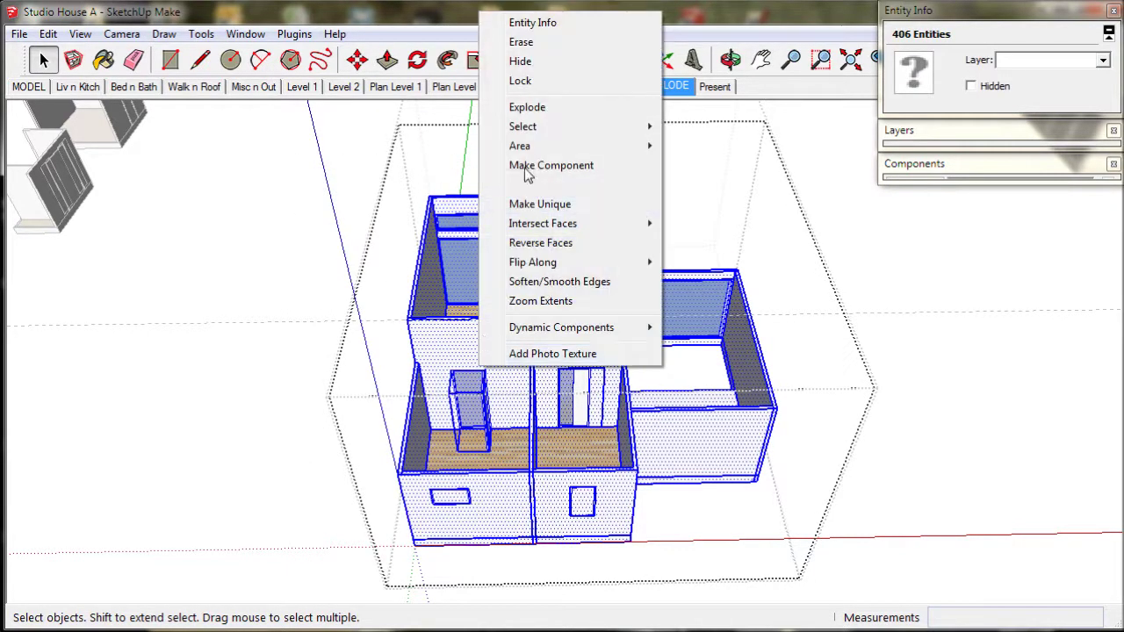
click(528, 108)
middle_drag(641, 485, 571, 474)
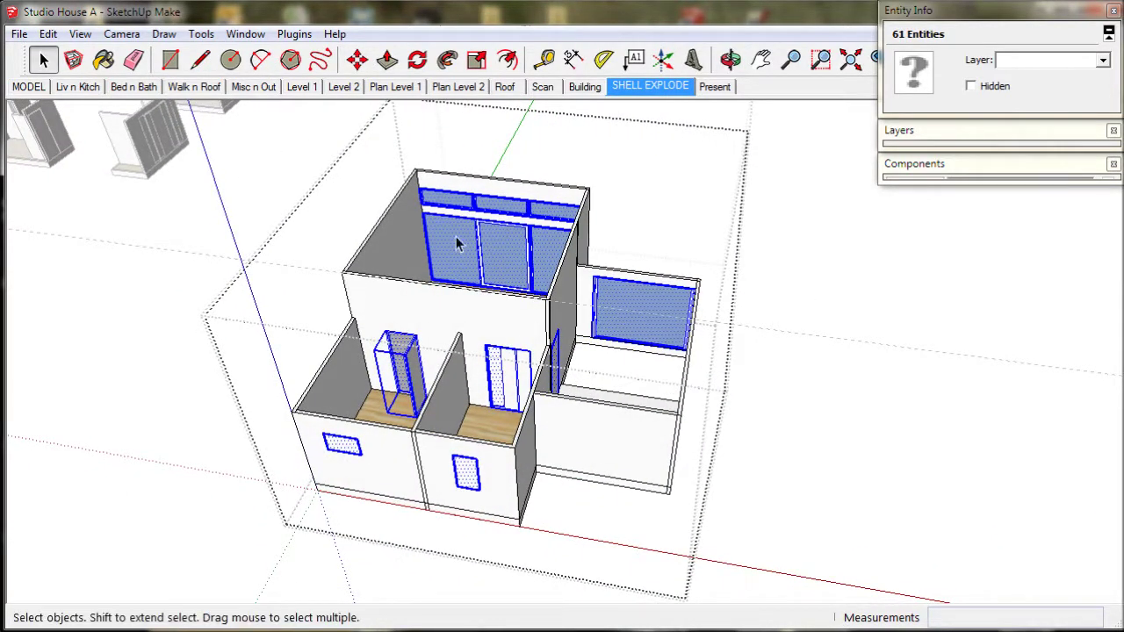
Push the small window, lower-left glass panel and middle glass door panel in 90mm
click(387, 59)
scroll(466, 483, up, 4)
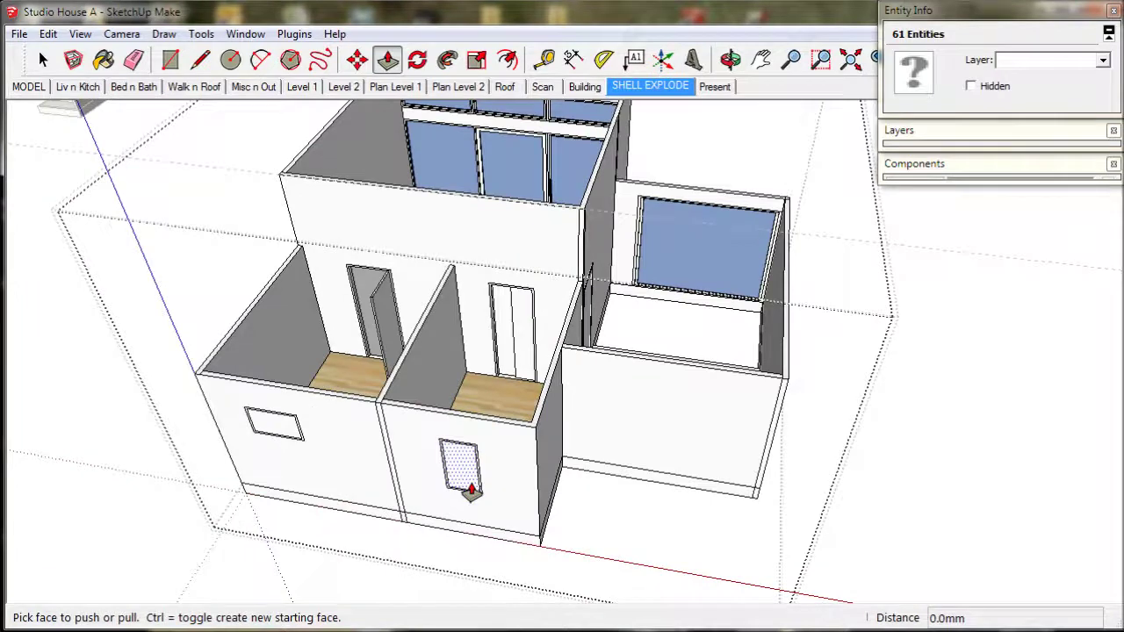
click(452, 448)
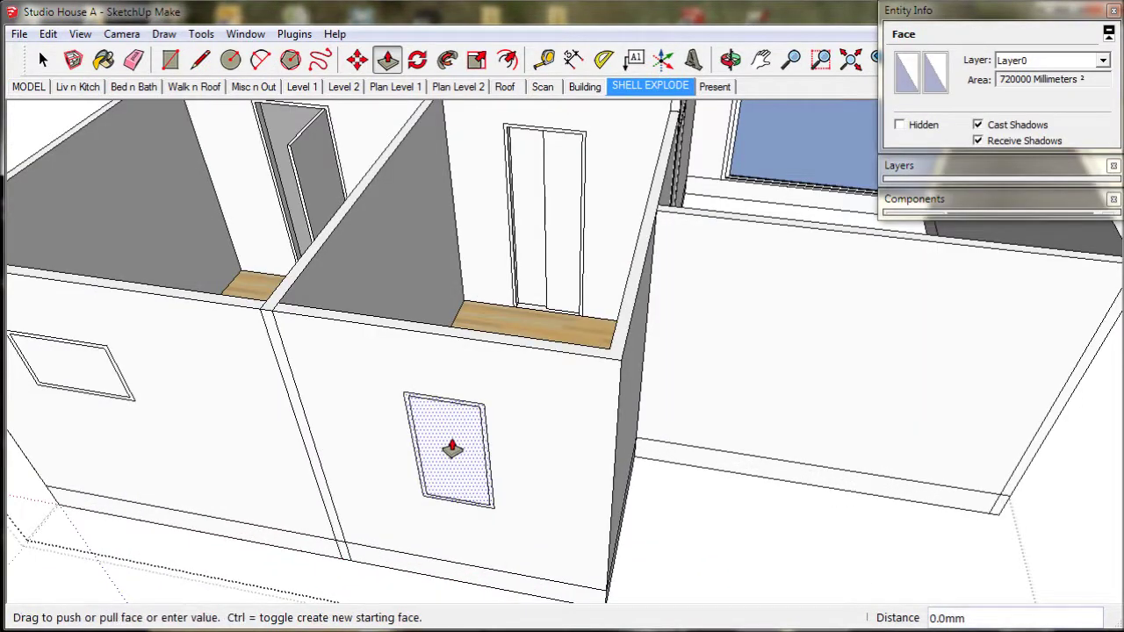
click(517, 342)
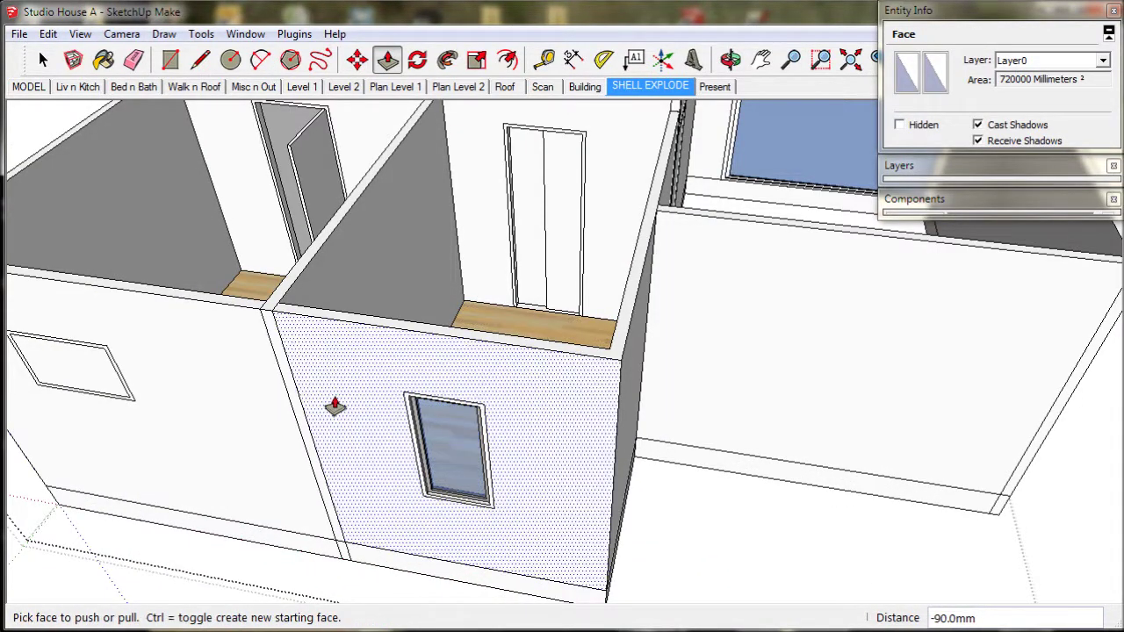
middle_drag(333, 401, 740, 478)
click(484, 439)
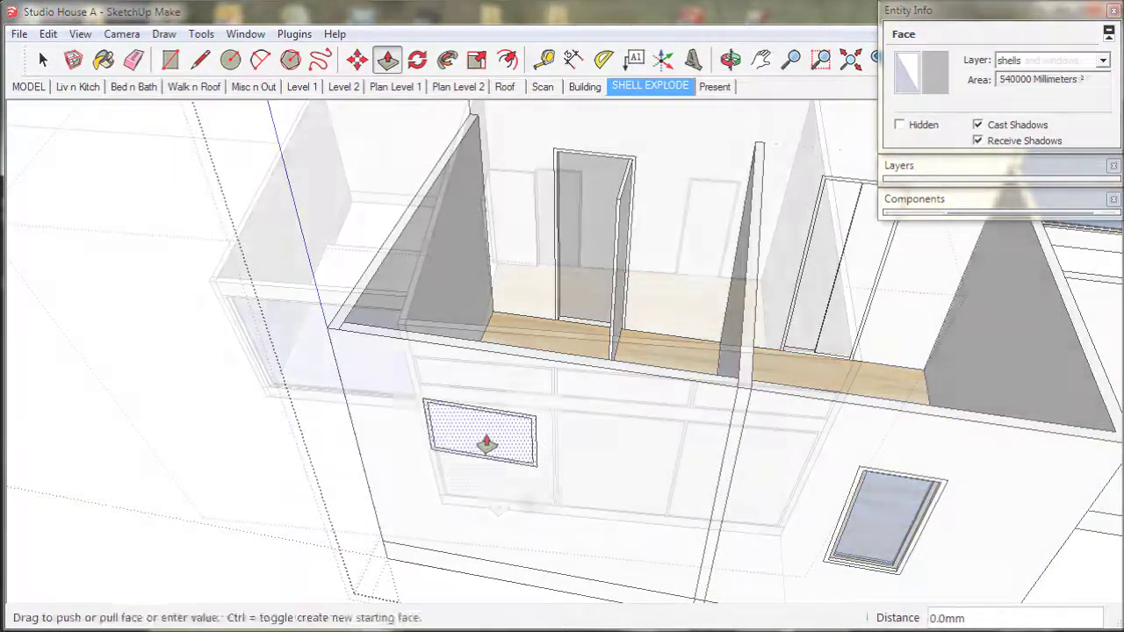
click(497, 497)
double_click(499, 496)
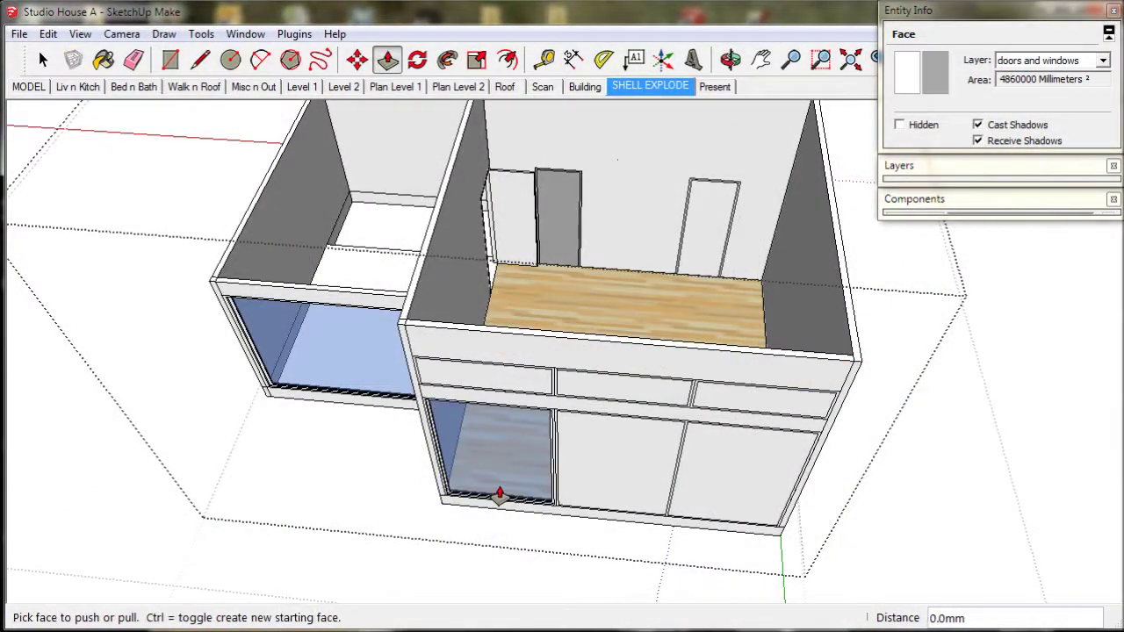
click(607, 486)
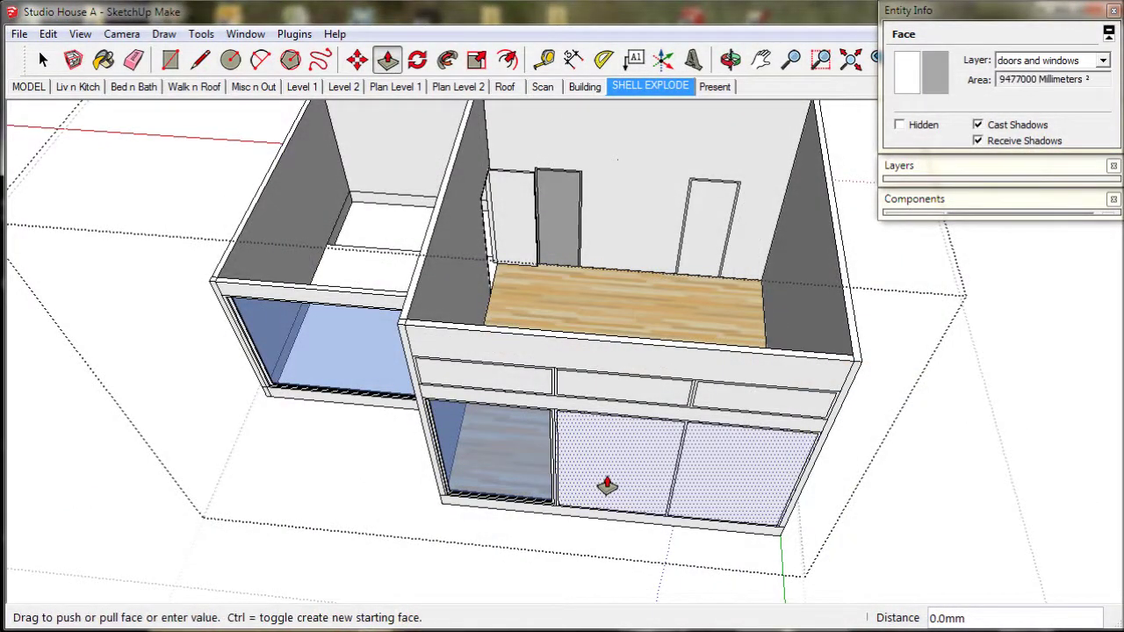
click(631, 343)
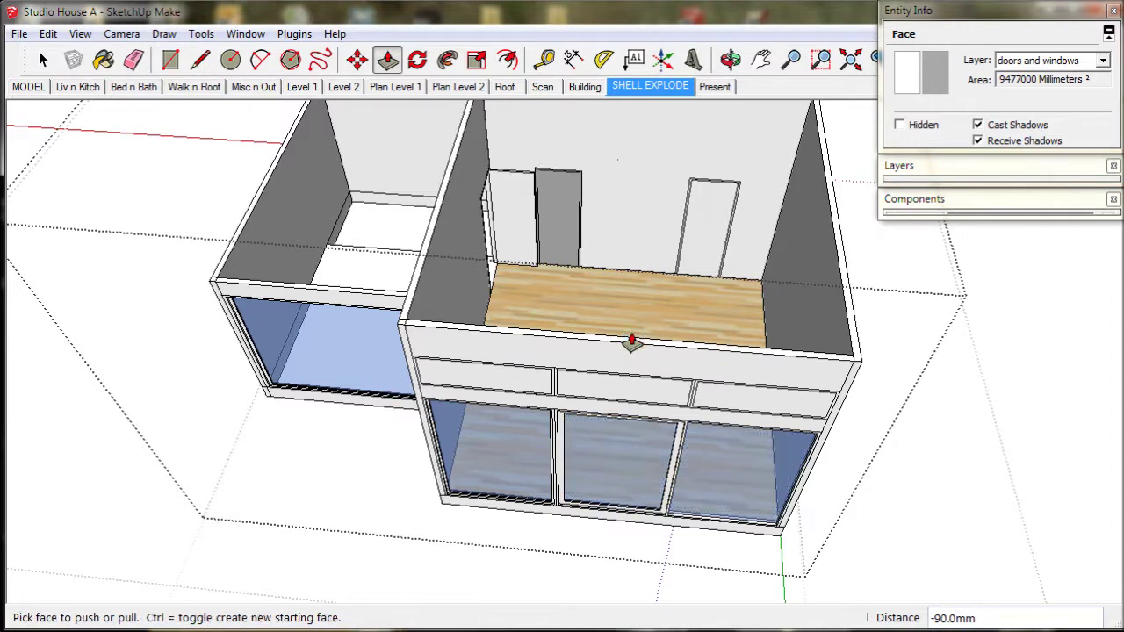
Push the upper-left, upper-middle and upper-right panels and the door openings through the walls
click(514, 391)
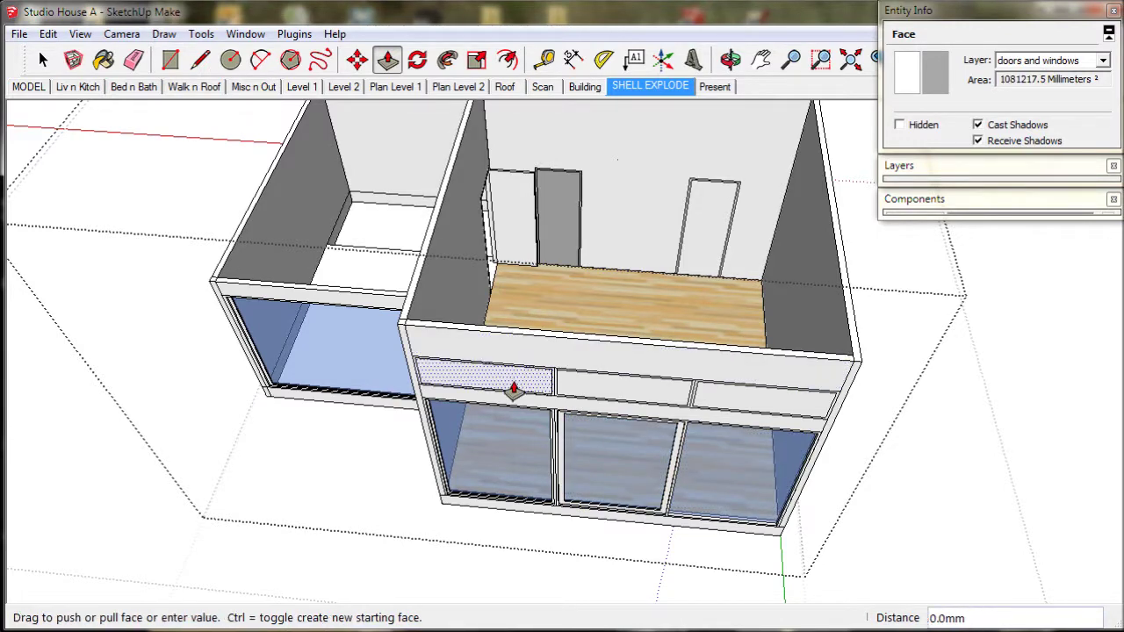
click(545, 337)
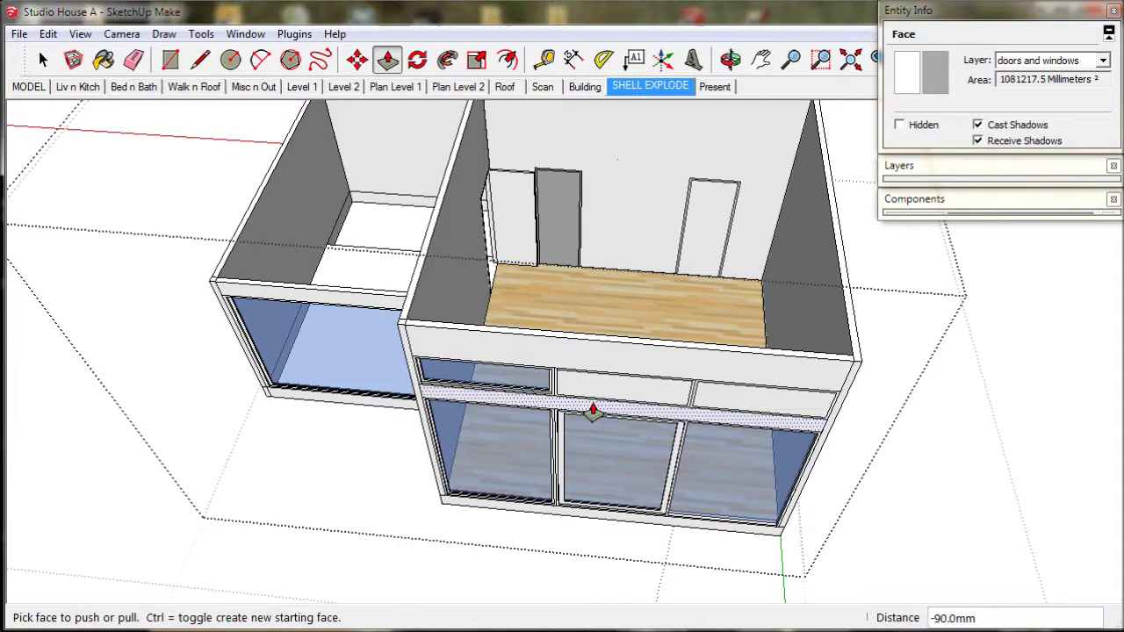
double_click(596, 402)
click(692, 413)
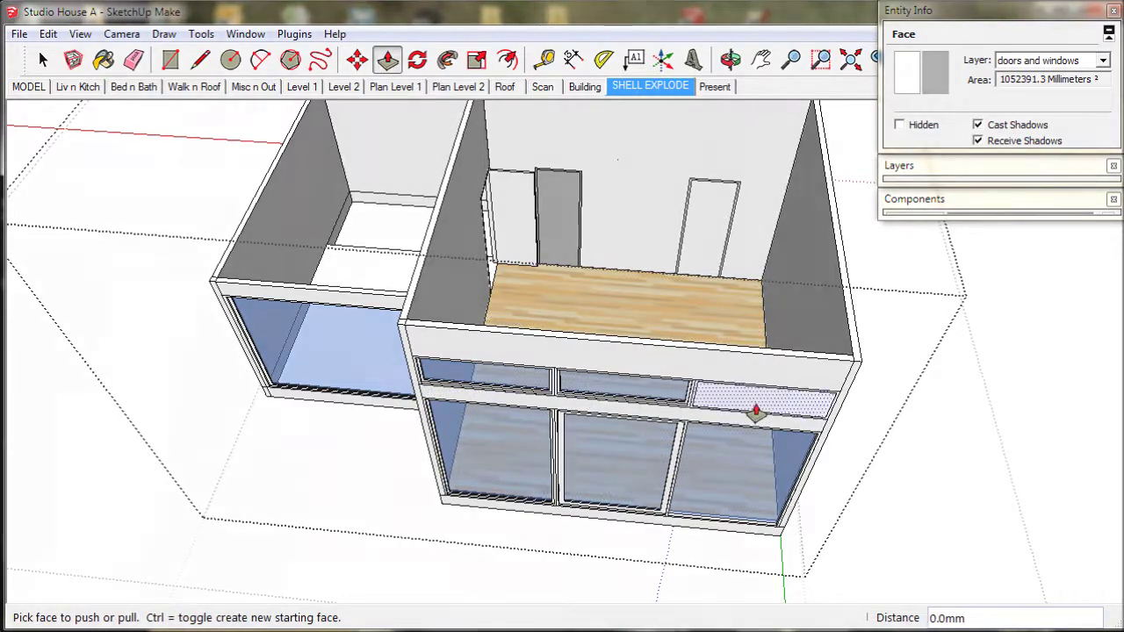
scroll(752, 405, up, 10)
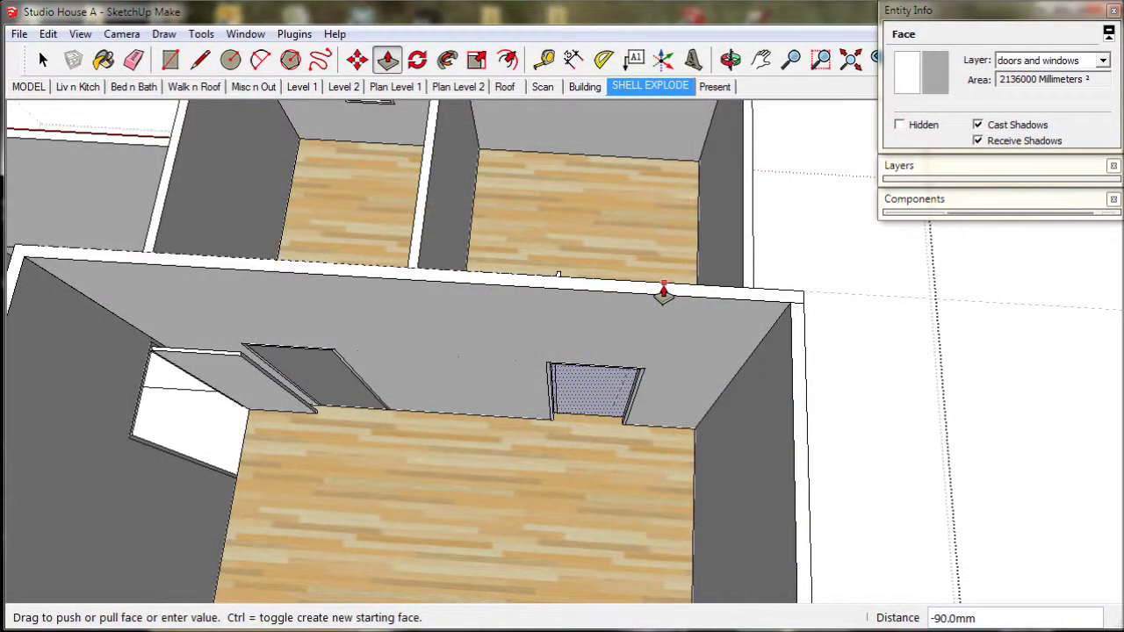
click(663, 292)
click(326, 384)
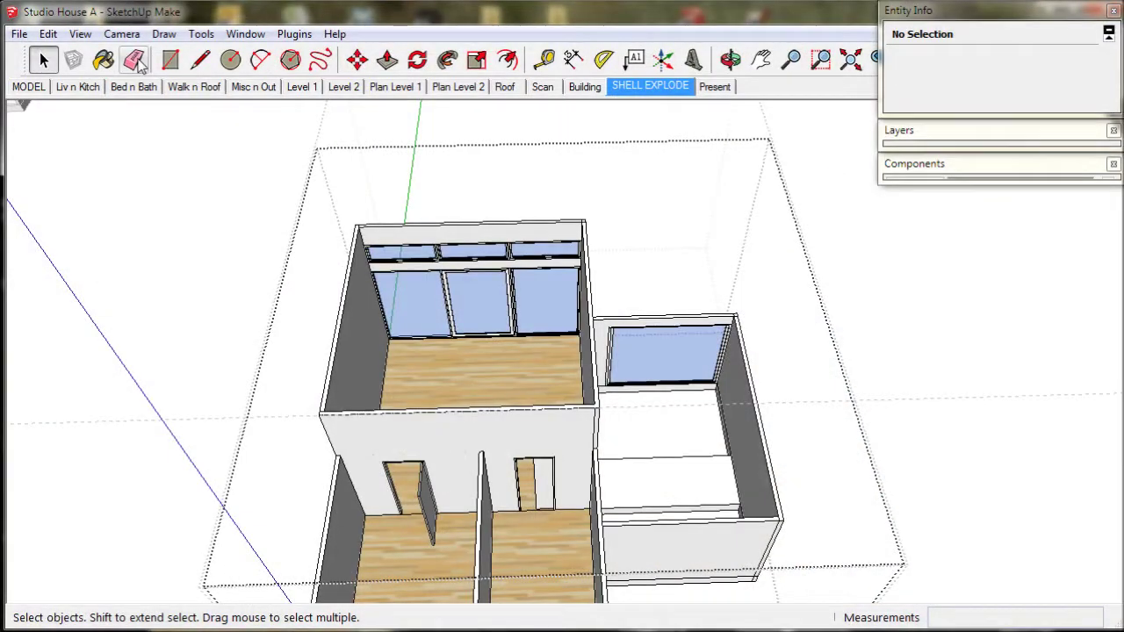
Erase the stray edge under the left doorway and the line across the door threshold
click(137, 64)
scroll(408, 540, up, 5)
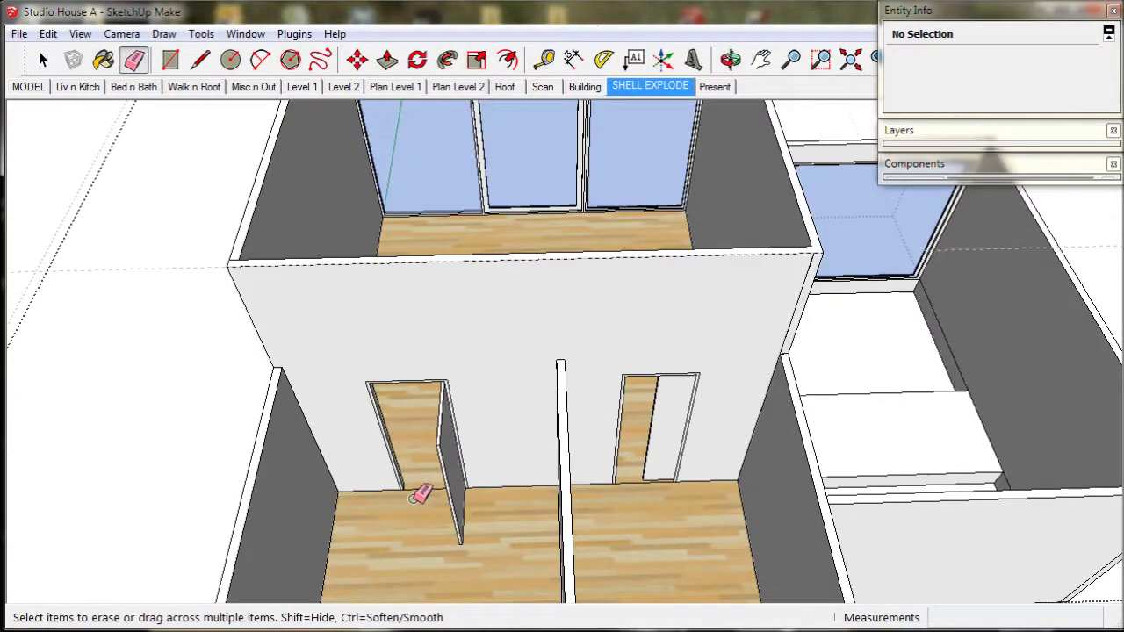
mouse_move(424, 483)
mouse_down()
mouse_move(568, 519)
mouse_move(606, 502)
mouse_up()
scroll(635, 489, down, 3)
middle_drag(646, 479, 527, 514)
scroll(576, 524, up, 3)
click(548, 505)
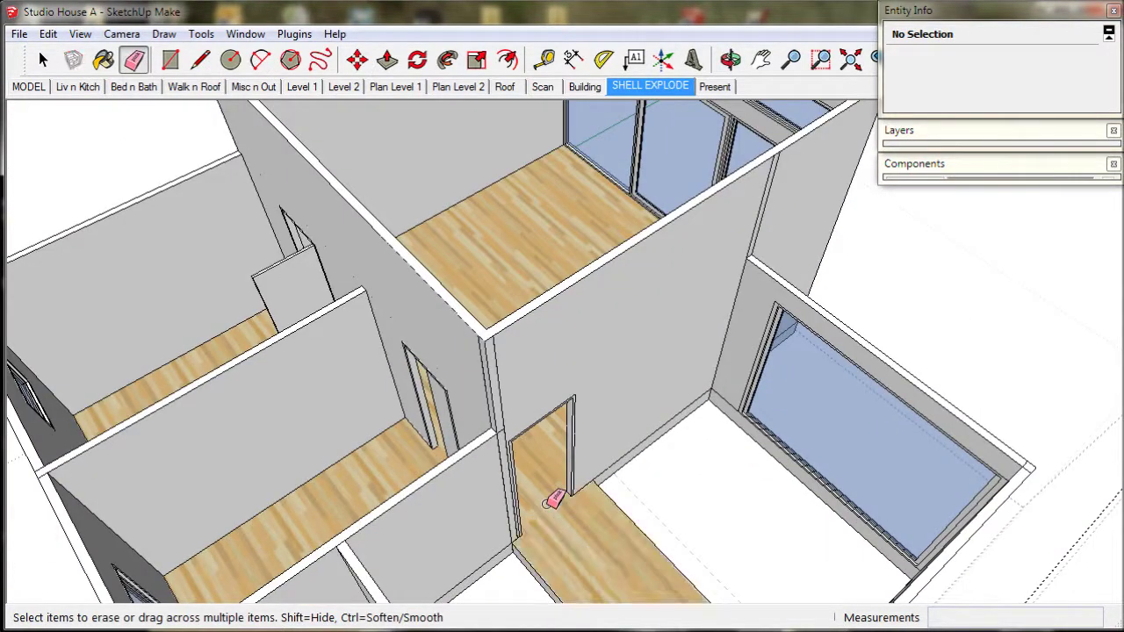
Erase the vertical wall edge beside the doorway
scroll(572, 519, down, 3)
mouse_move(572, 519)
middle_down()
mouse_move(557, 521)
mouse_move(519, 492)
middle_up()
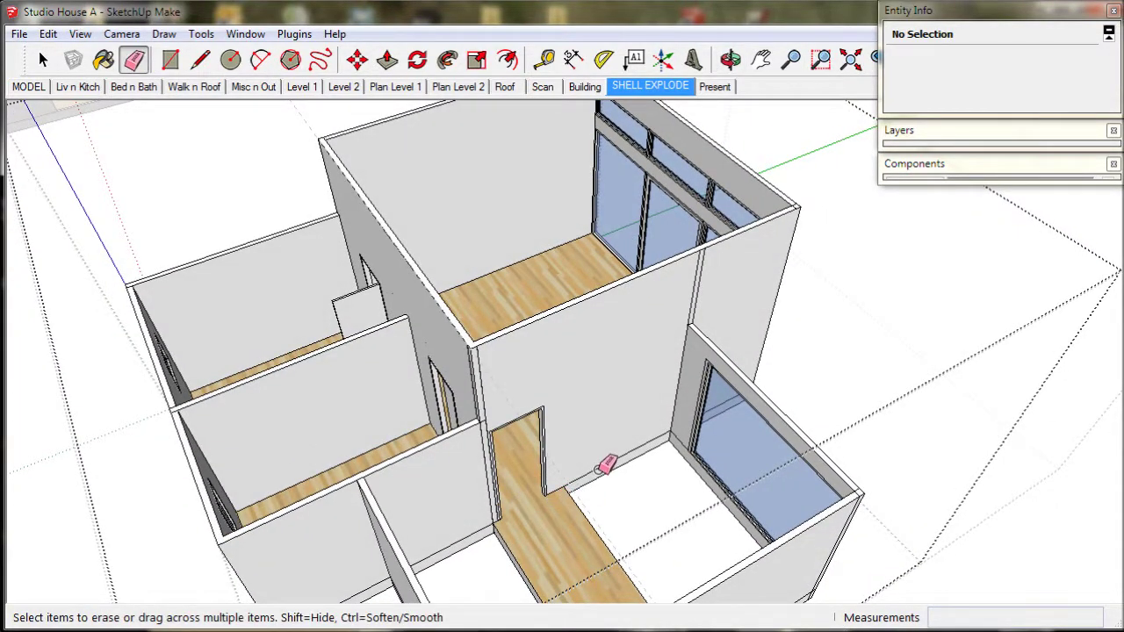
mouse_move(612, 458)
middle_down()
mouse_move(489, 469)
mouse_move(628, 435)
middle_up()
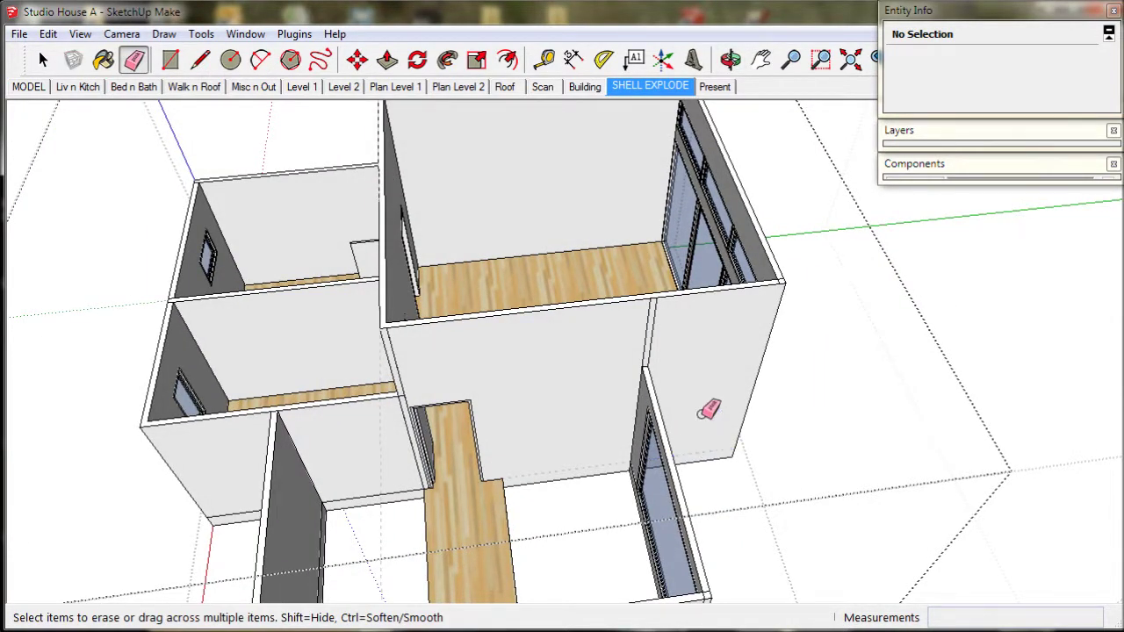
scroll(671, 338, up, 10)
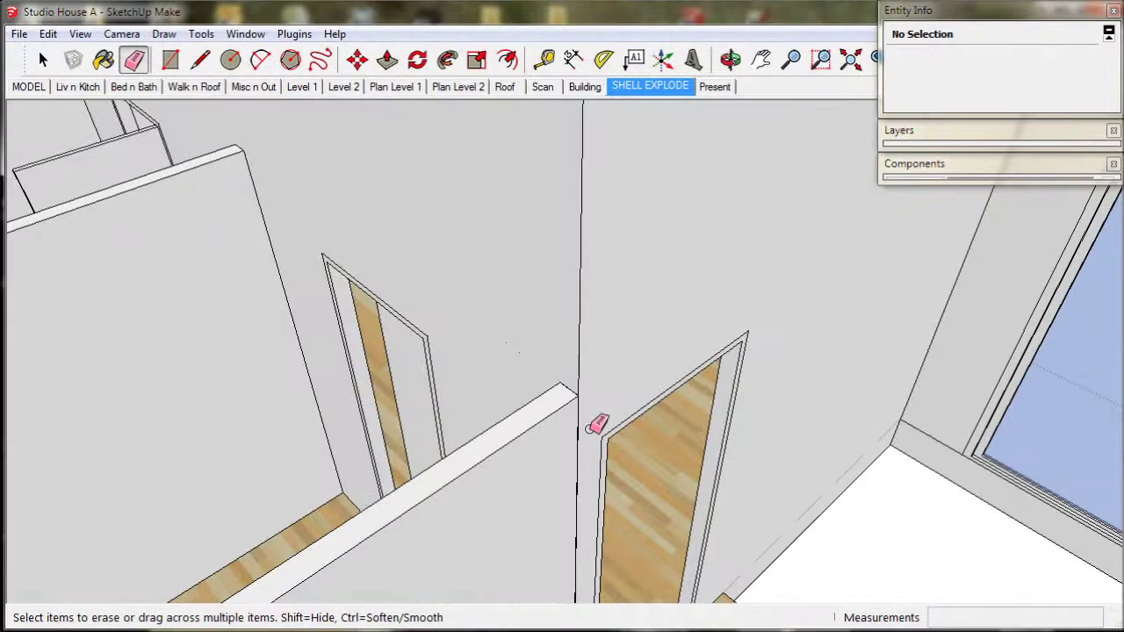
click(579, 433)
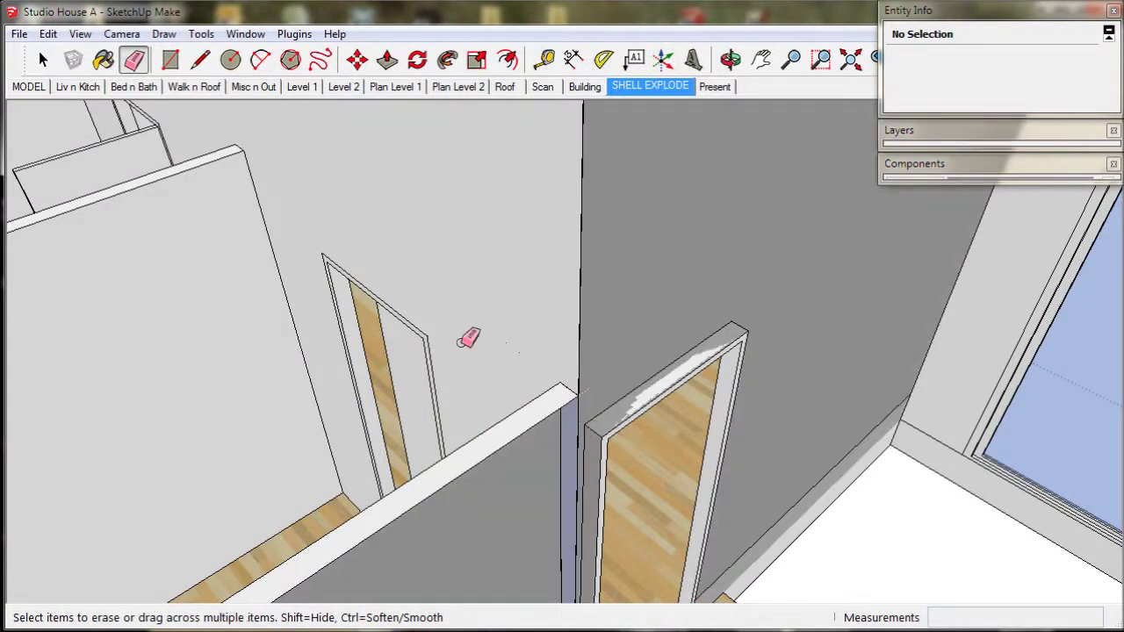
click(48, 33)
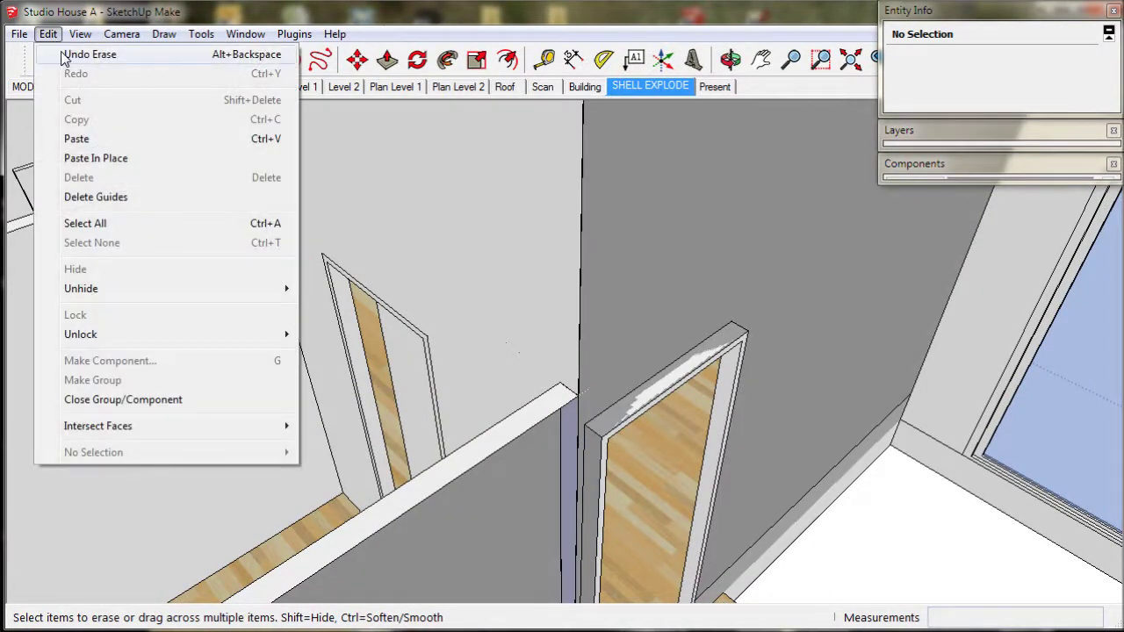
Undo the mistaken wall-edge erasure, then erase the wall/floor line in the small room
click(66, 48)
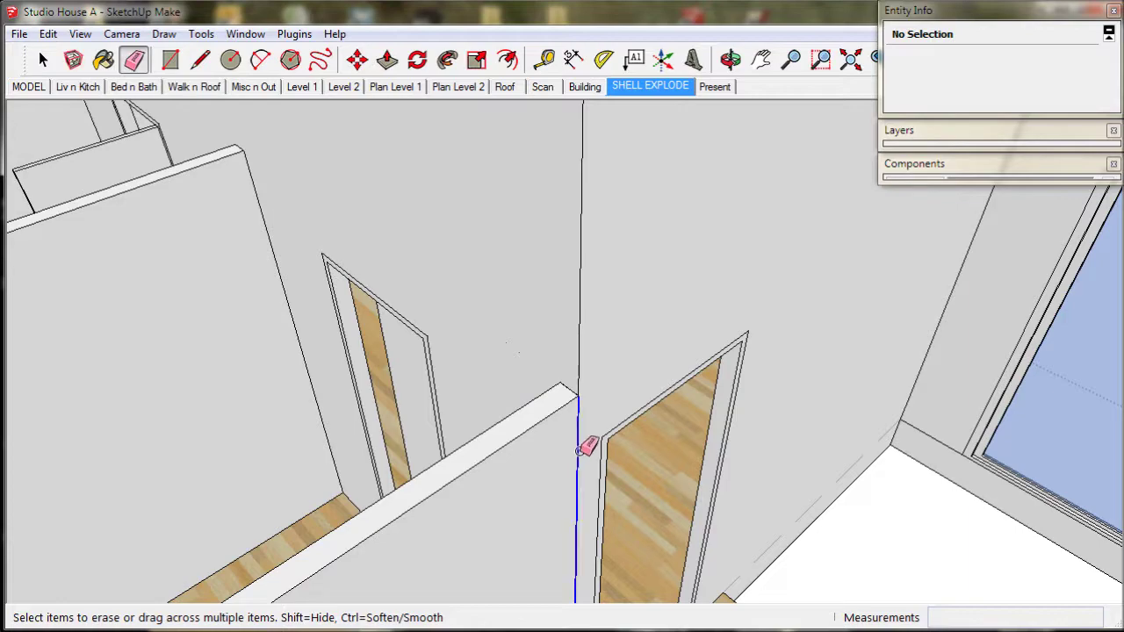
scroll(586, 446, down, 10)
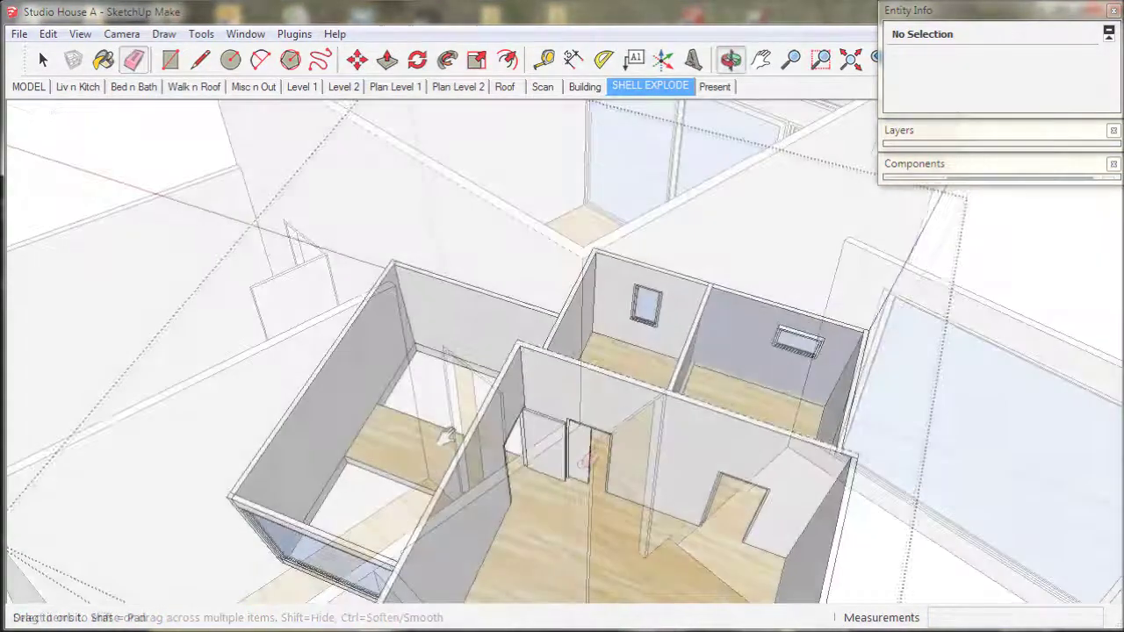
scroll(430, 376, up, 5)
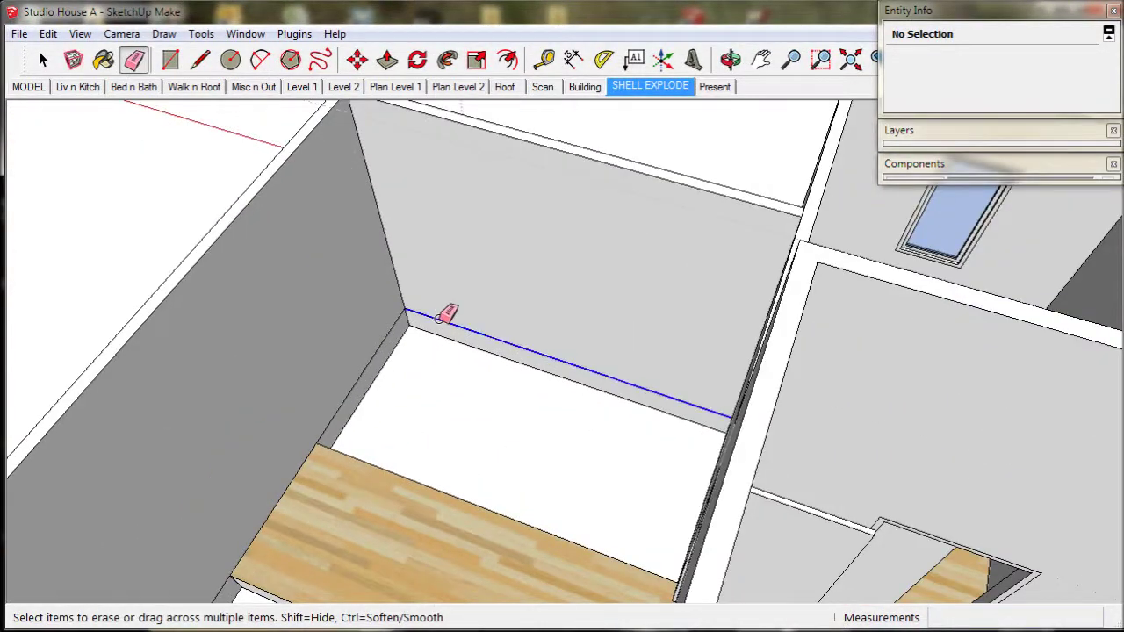
click(439, 318)
mouse_move(404, 413)
middle_down()
mouse_move(434, 304)
mouse_move(256, 461)
mouse_move(325, 509)
mouse_move(579, 557)
middle_up()
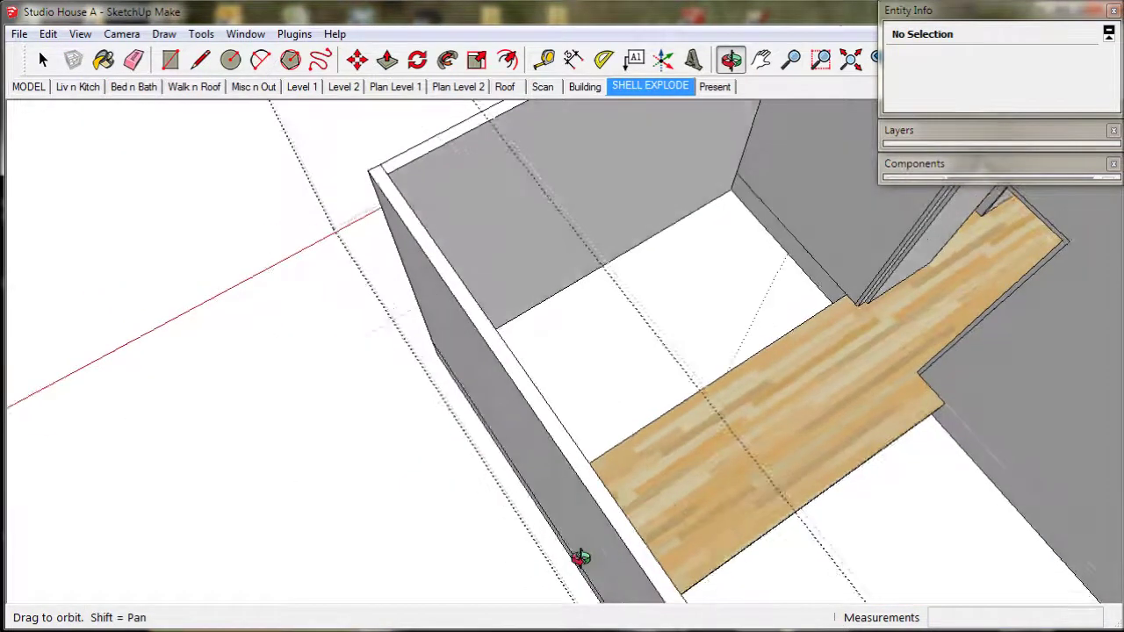
middle_drag(720, 334, 579, 441)
scroll(690, 281, down, 8)
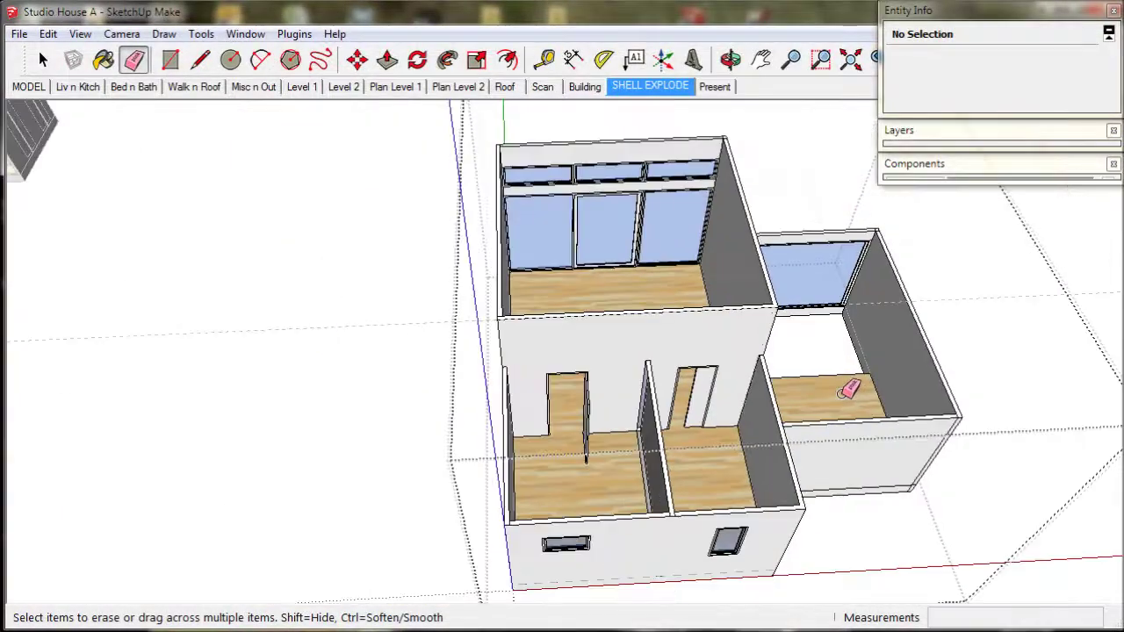
middle_drag(848, 390, 797, 470)
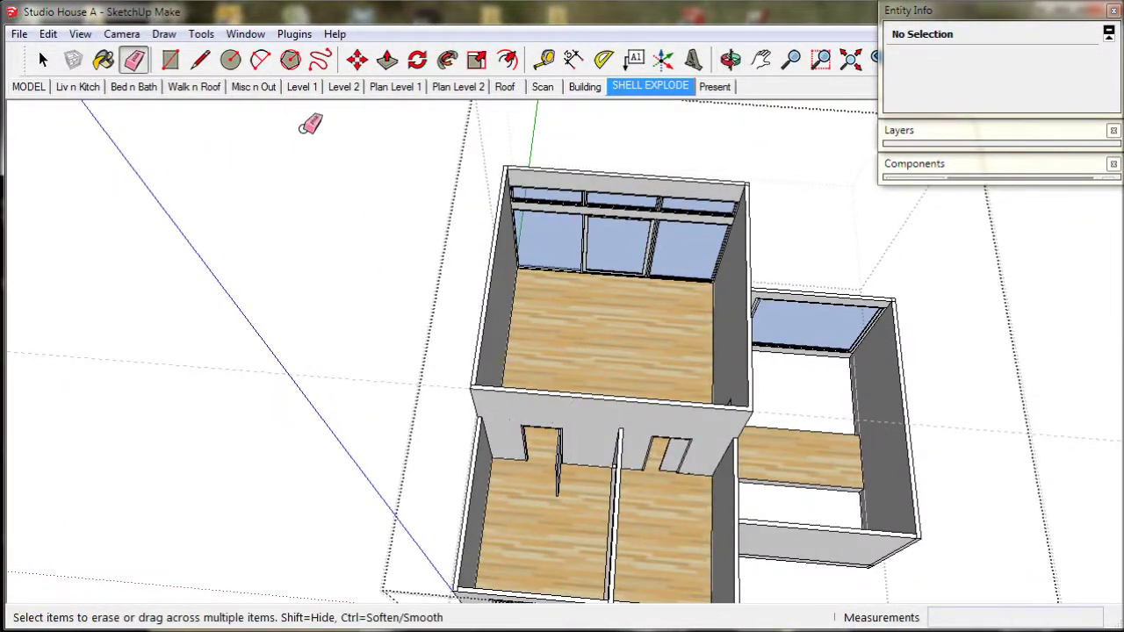
Open the Level 2 scene showing the furnished upper floor
click(342, 87)
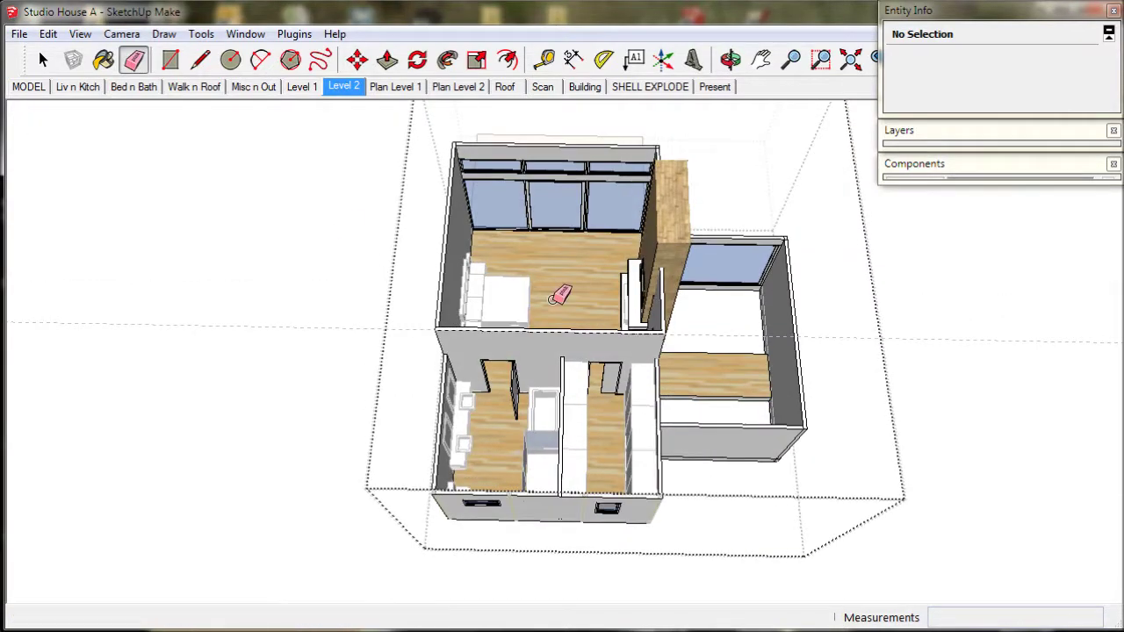